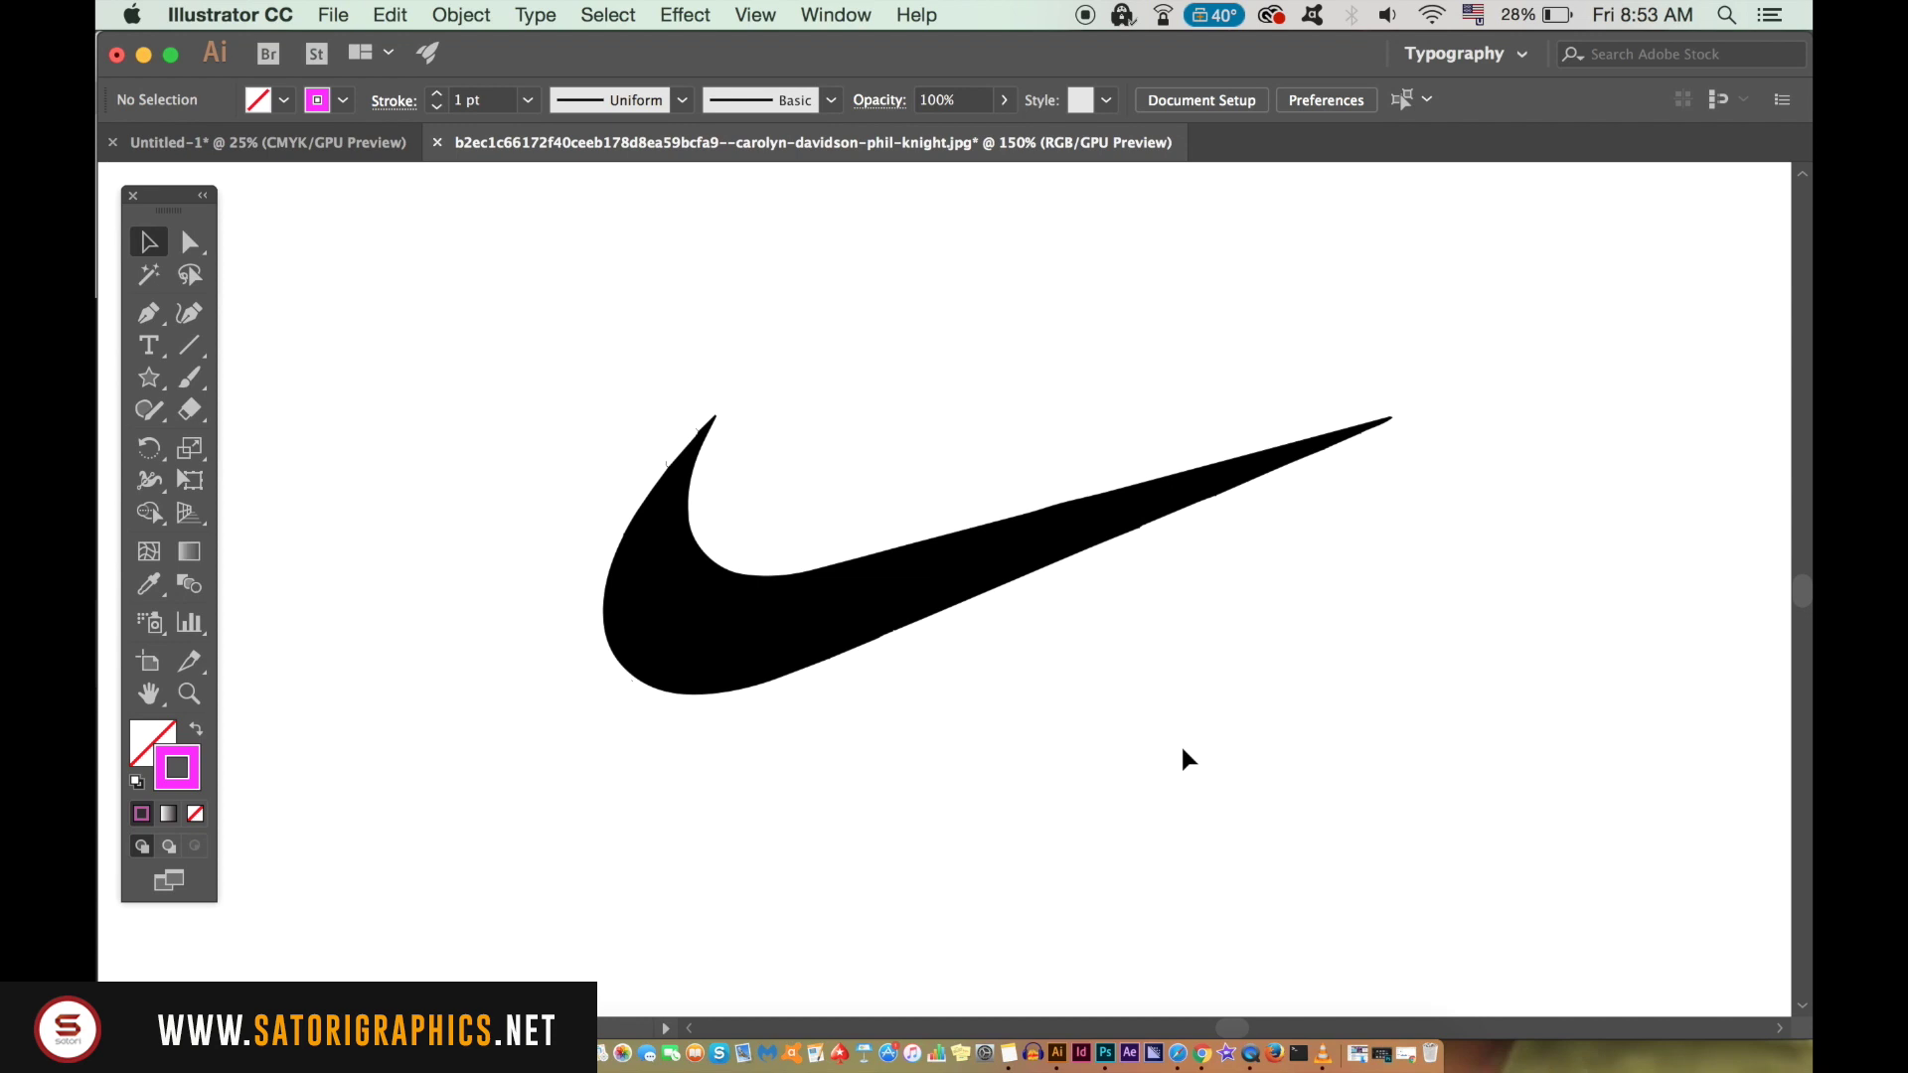
# With the Pen tool, place anchors at the swoosh's upper tip, left bend, bottom and lower edge
pyautogui.click(147, 314)
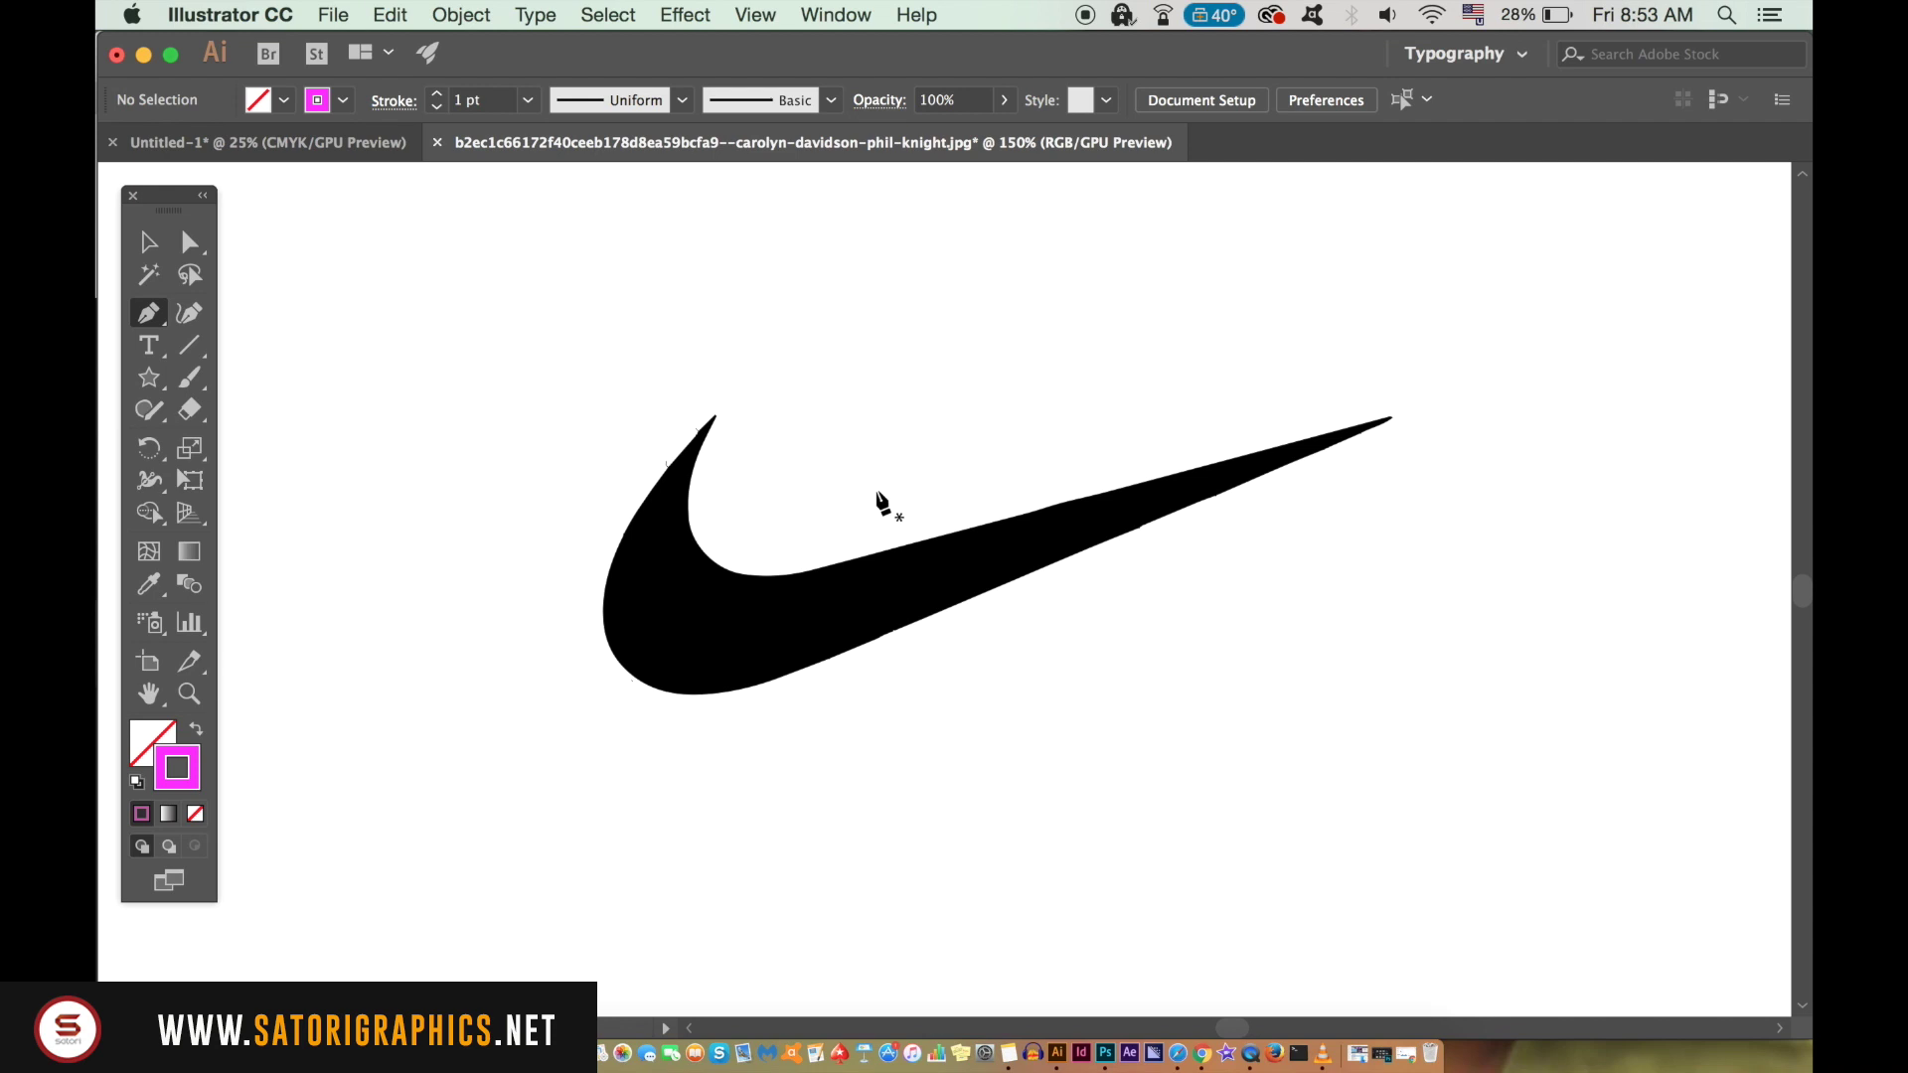
pyautogui.click(717, 416)
pyautogui.scroll(2, 620, 562)
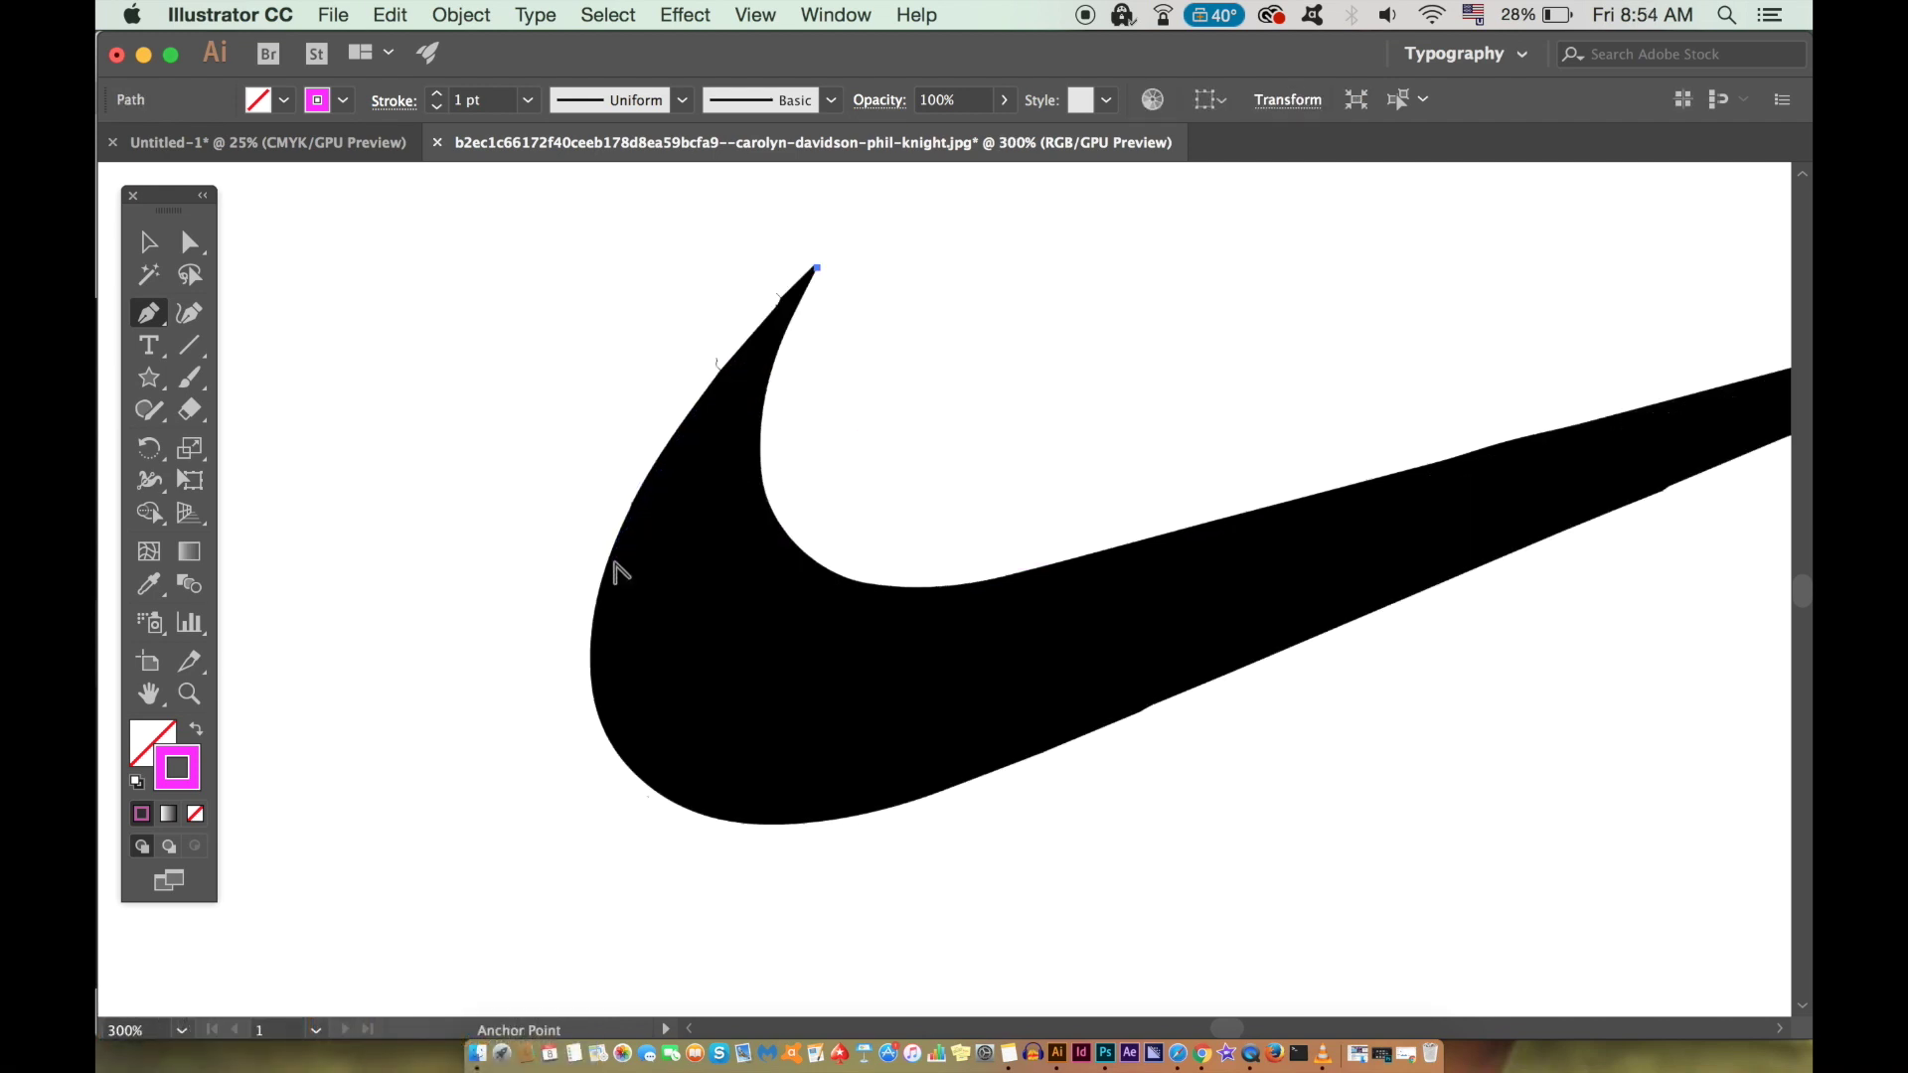
pyautogui.click(609, 562)
pyautogui.click(675, 803)
pyautogui.click(1119, 721)
# Add anchors at the swoosh's right tip and a curved anchor at its inner bend
pyautogui.hscroll(5, 1119, 721)
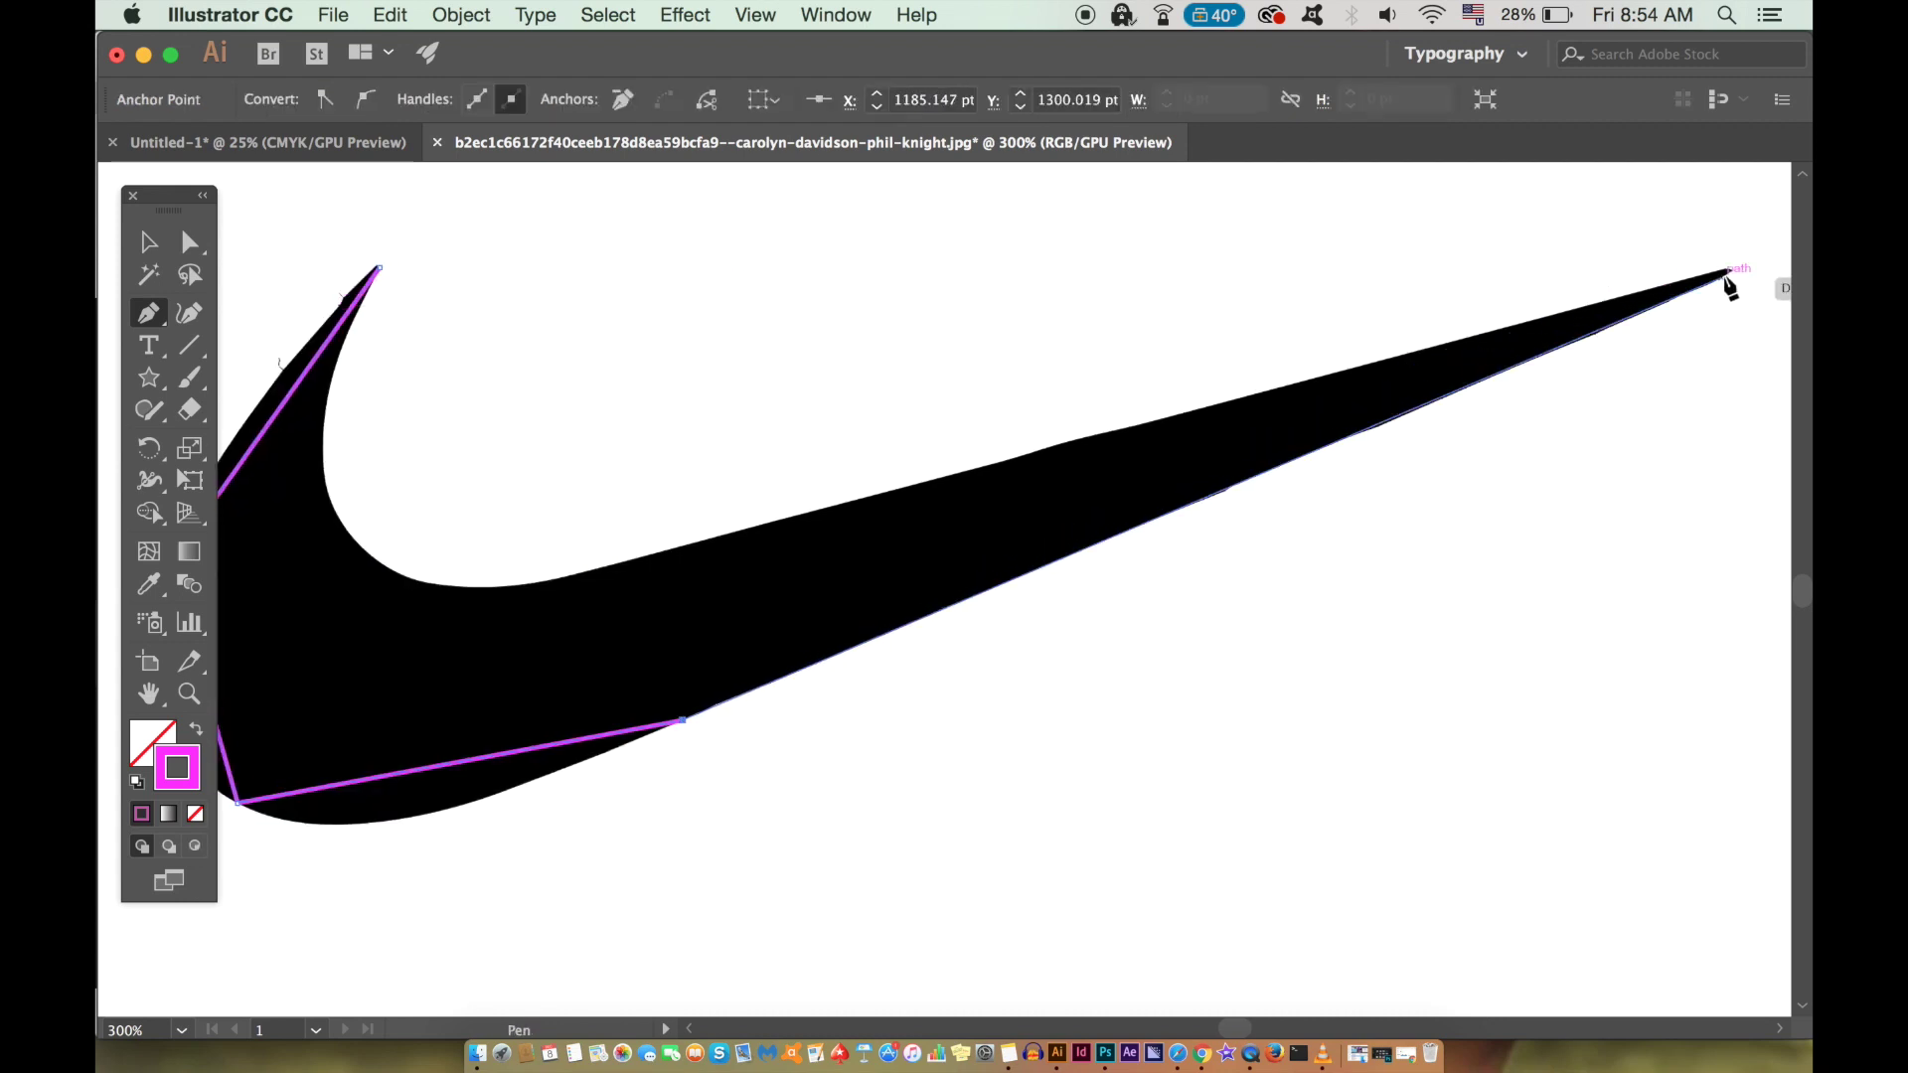
pyautogui.click(1731, 274)
pyautogui.hscroll(-2, 1232, 412)
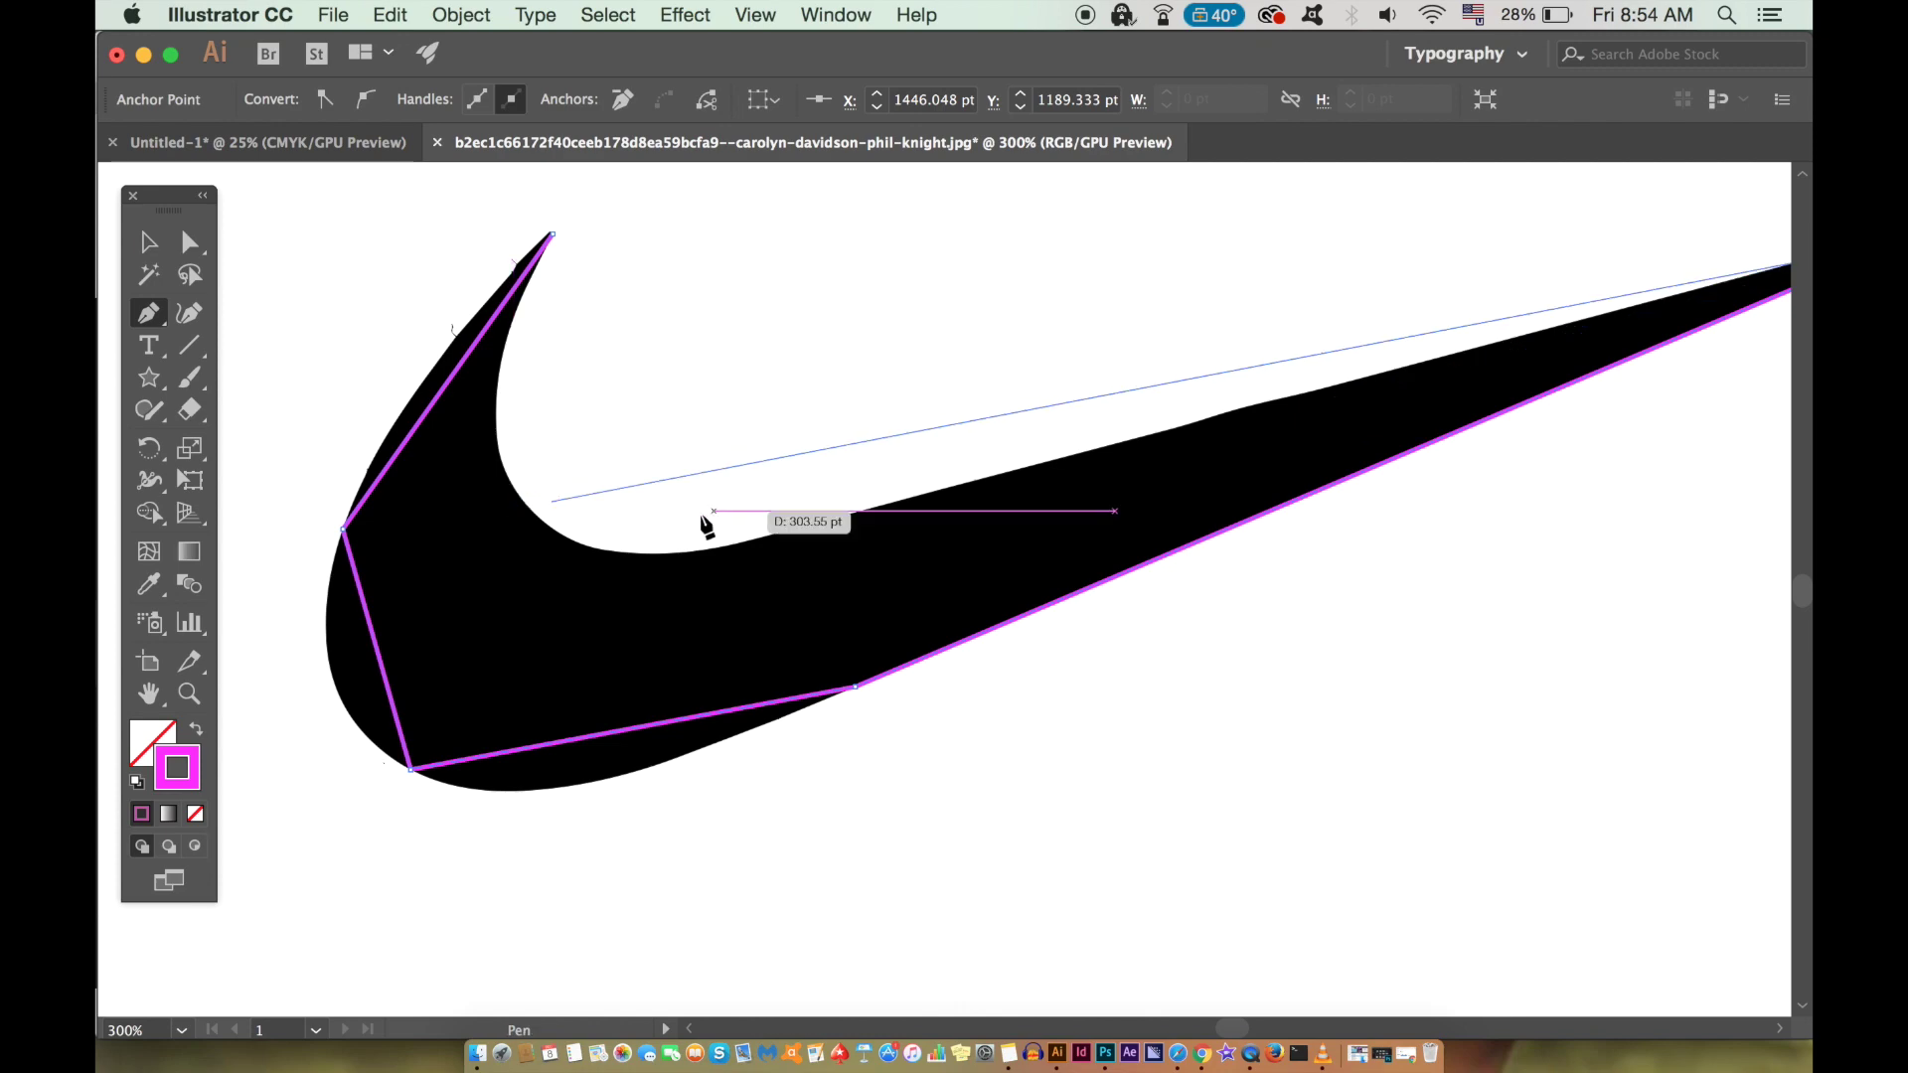
pyautogui.scroll(-1, 667, 537)
pyautogui.moveTo(566, 492); pyautogui.dragTo(562, 497)
pyautogui.press('alt')
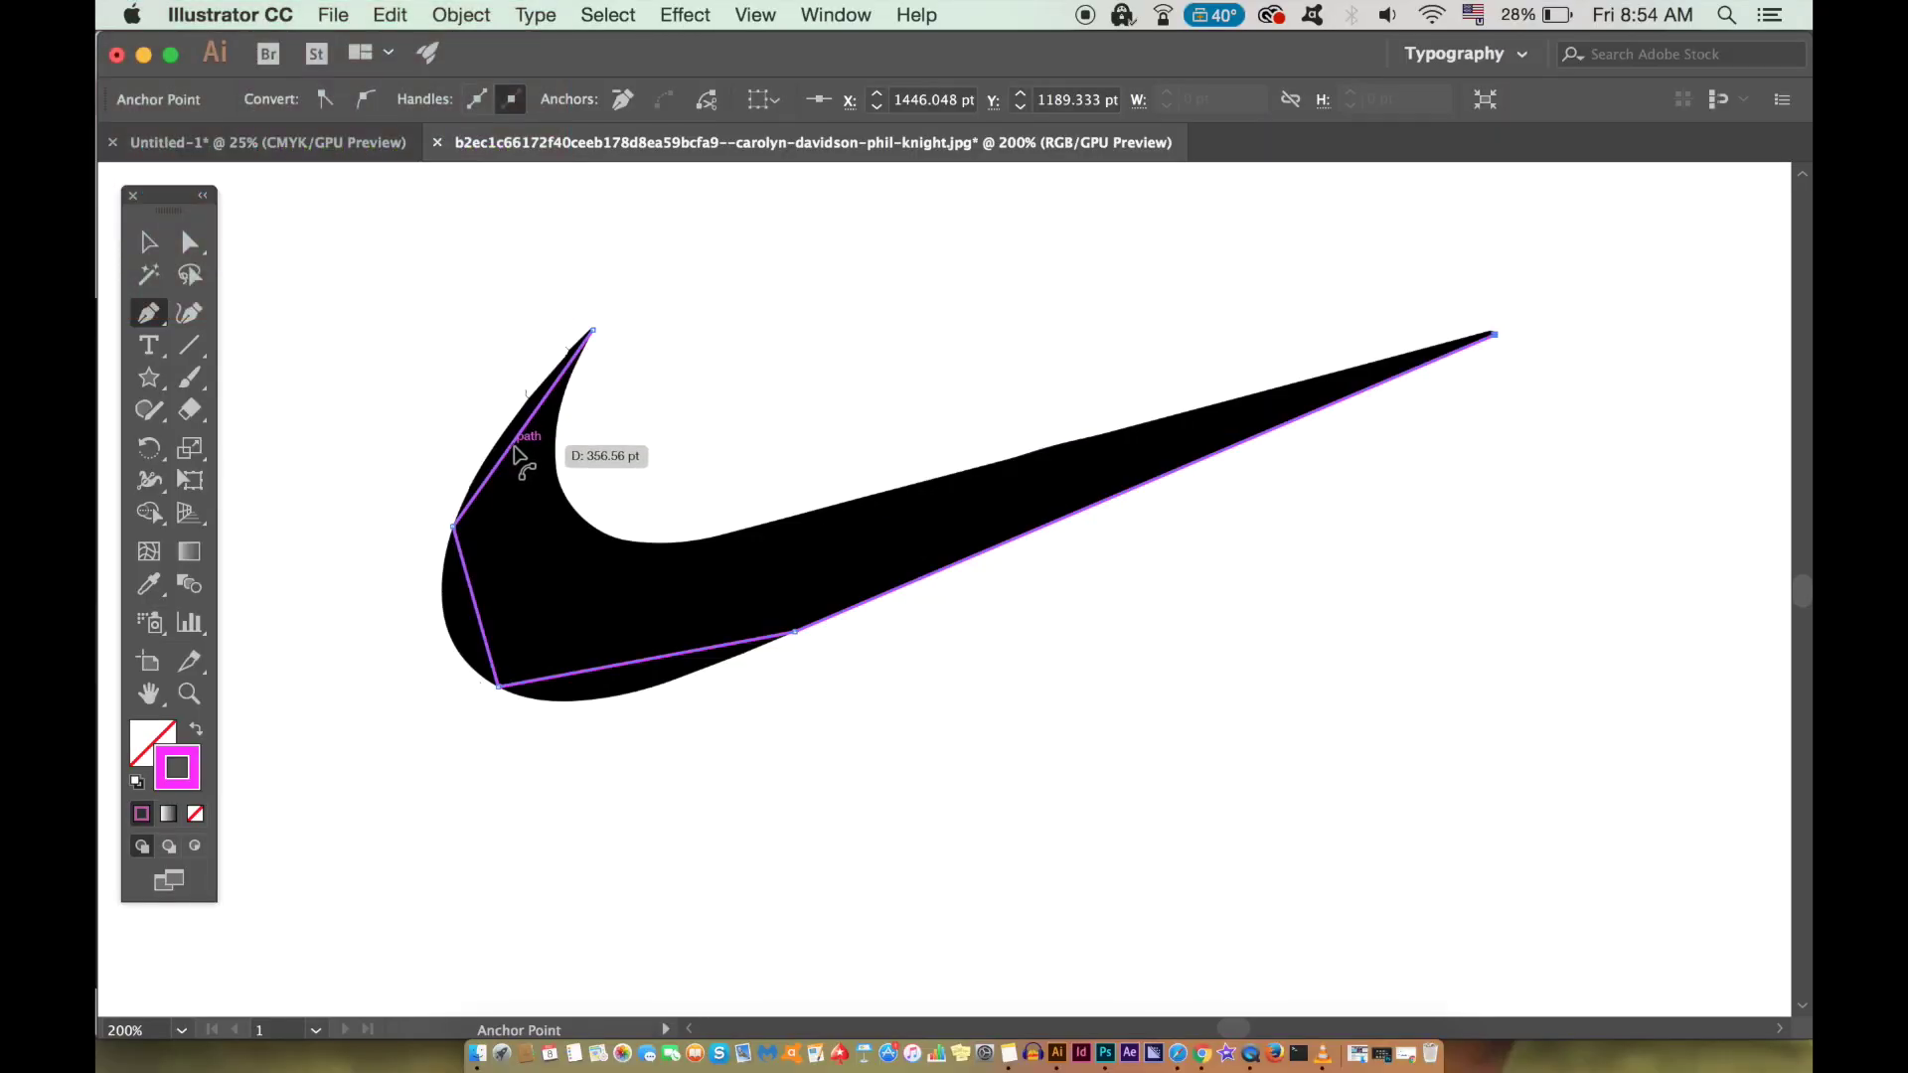
# Bend the lower-left and bottom segments outward to follow the swoosh's lower edge
pyautogui.click(503, 426)
pyautogui.moveTo(482, 617); pyautogui.dragTo(447, 636)
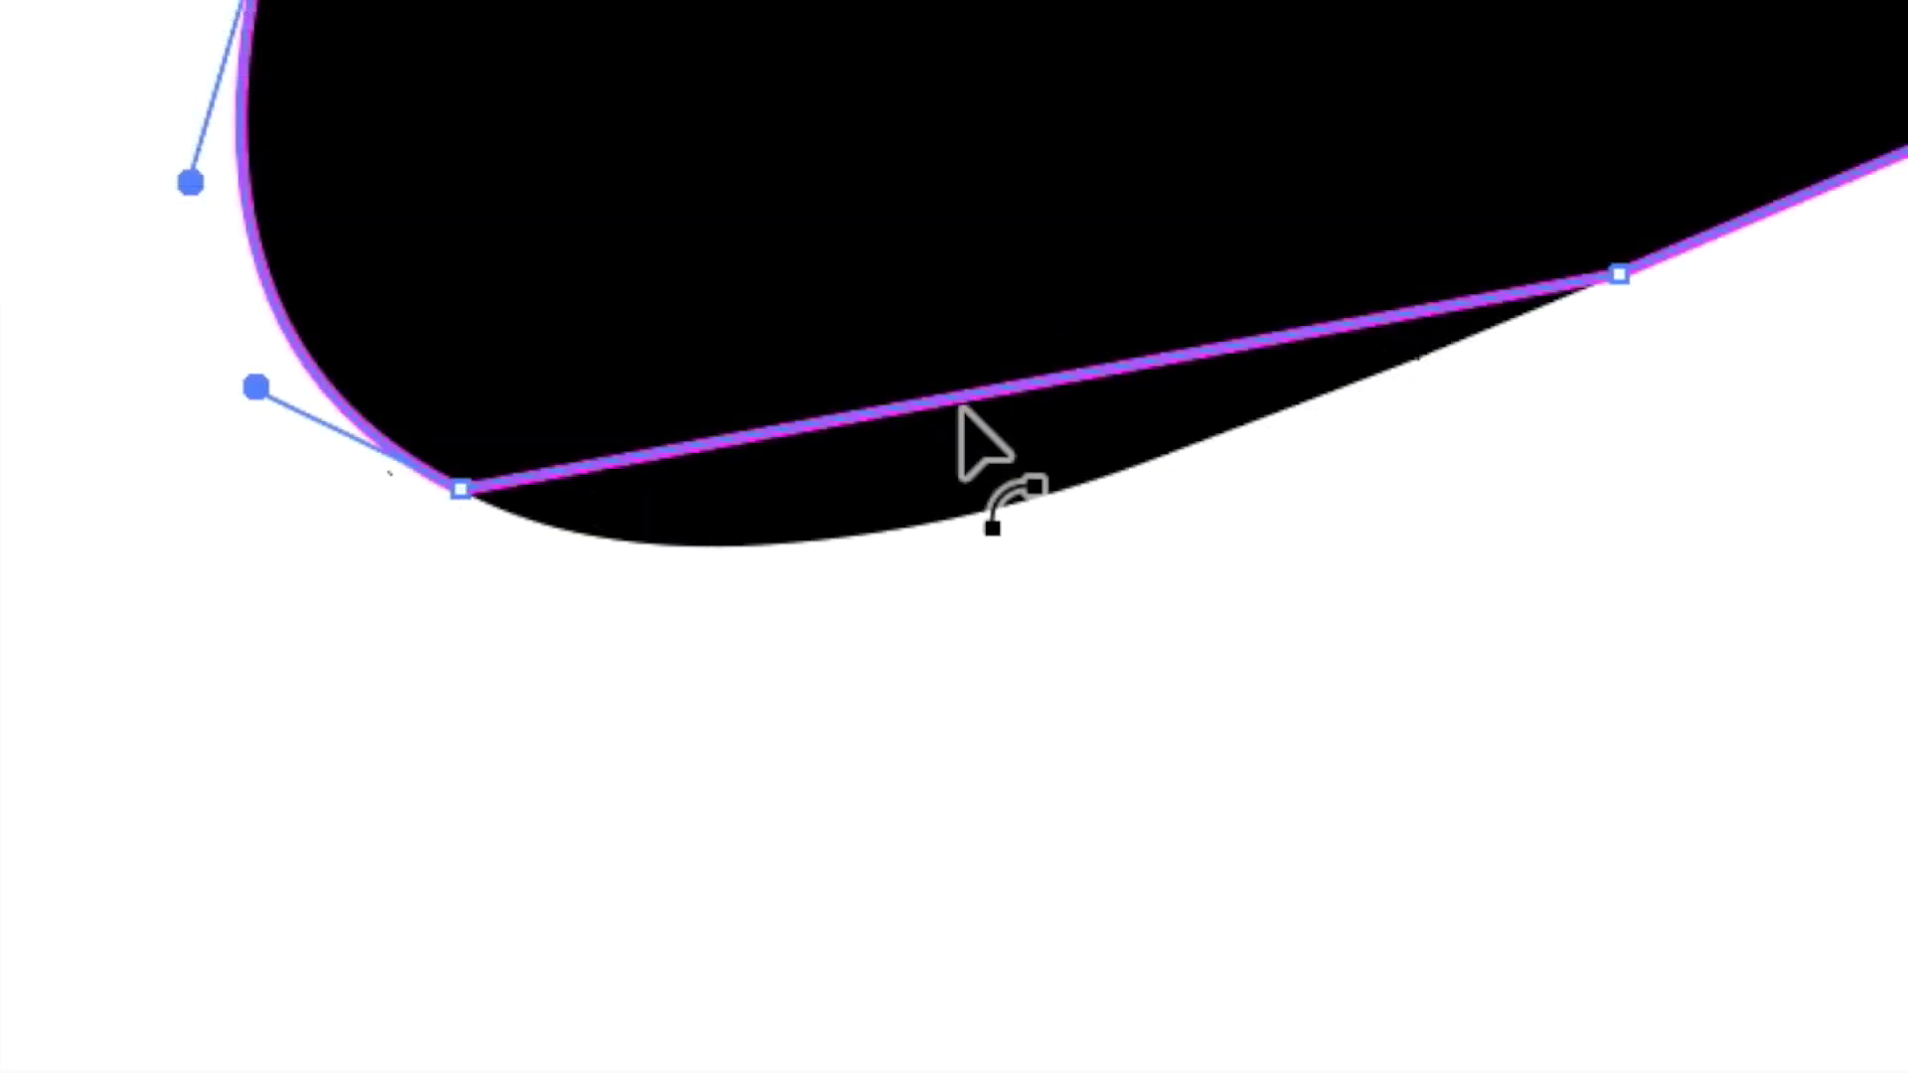
pyautogui.moveTo(630, 671); pyautogui.dragTo(634, 703)
pyautogui.moveTo(996, 556); pyautogui.dragTo(950, 542)
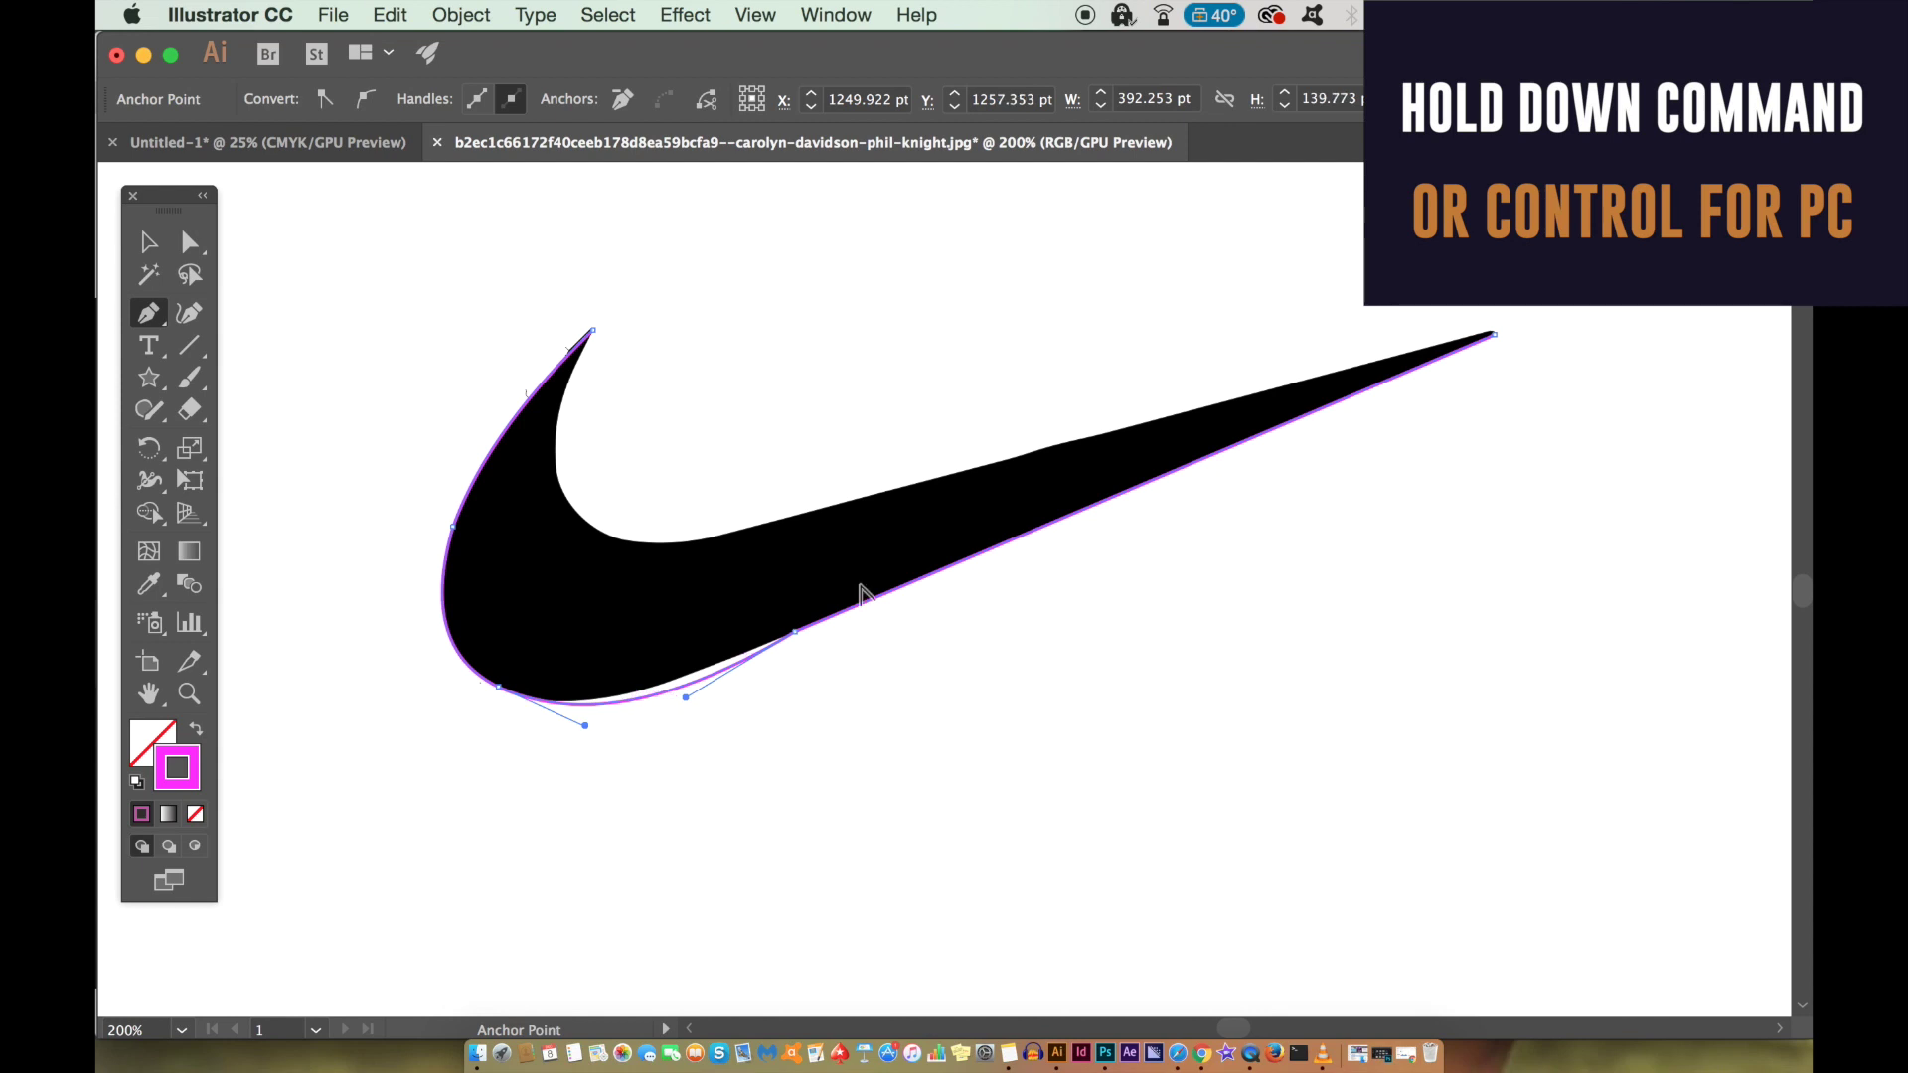
pyautogui.scroll(3, 661, 681)
pyautogui.moveTo(734, 731); pyautogui.dragTo(769, 656)
pyautogui.click(736, 707)
# Refine the direction handles so the lower and left curves match the swoosh
pyautogui.hscroll(-10, 1087, 652)
pyautogui.press('super')
pyautogui.moveTo(846, 796); pyautogui.dragTo(833, 799)
pyautogui.scroll(3, 843, 730)
pyautogui.hscroll(-3, 842, 731)
pyautogui.scroll(4, 842, 731)
pyautogui.hscroll(-4, 843, 731)
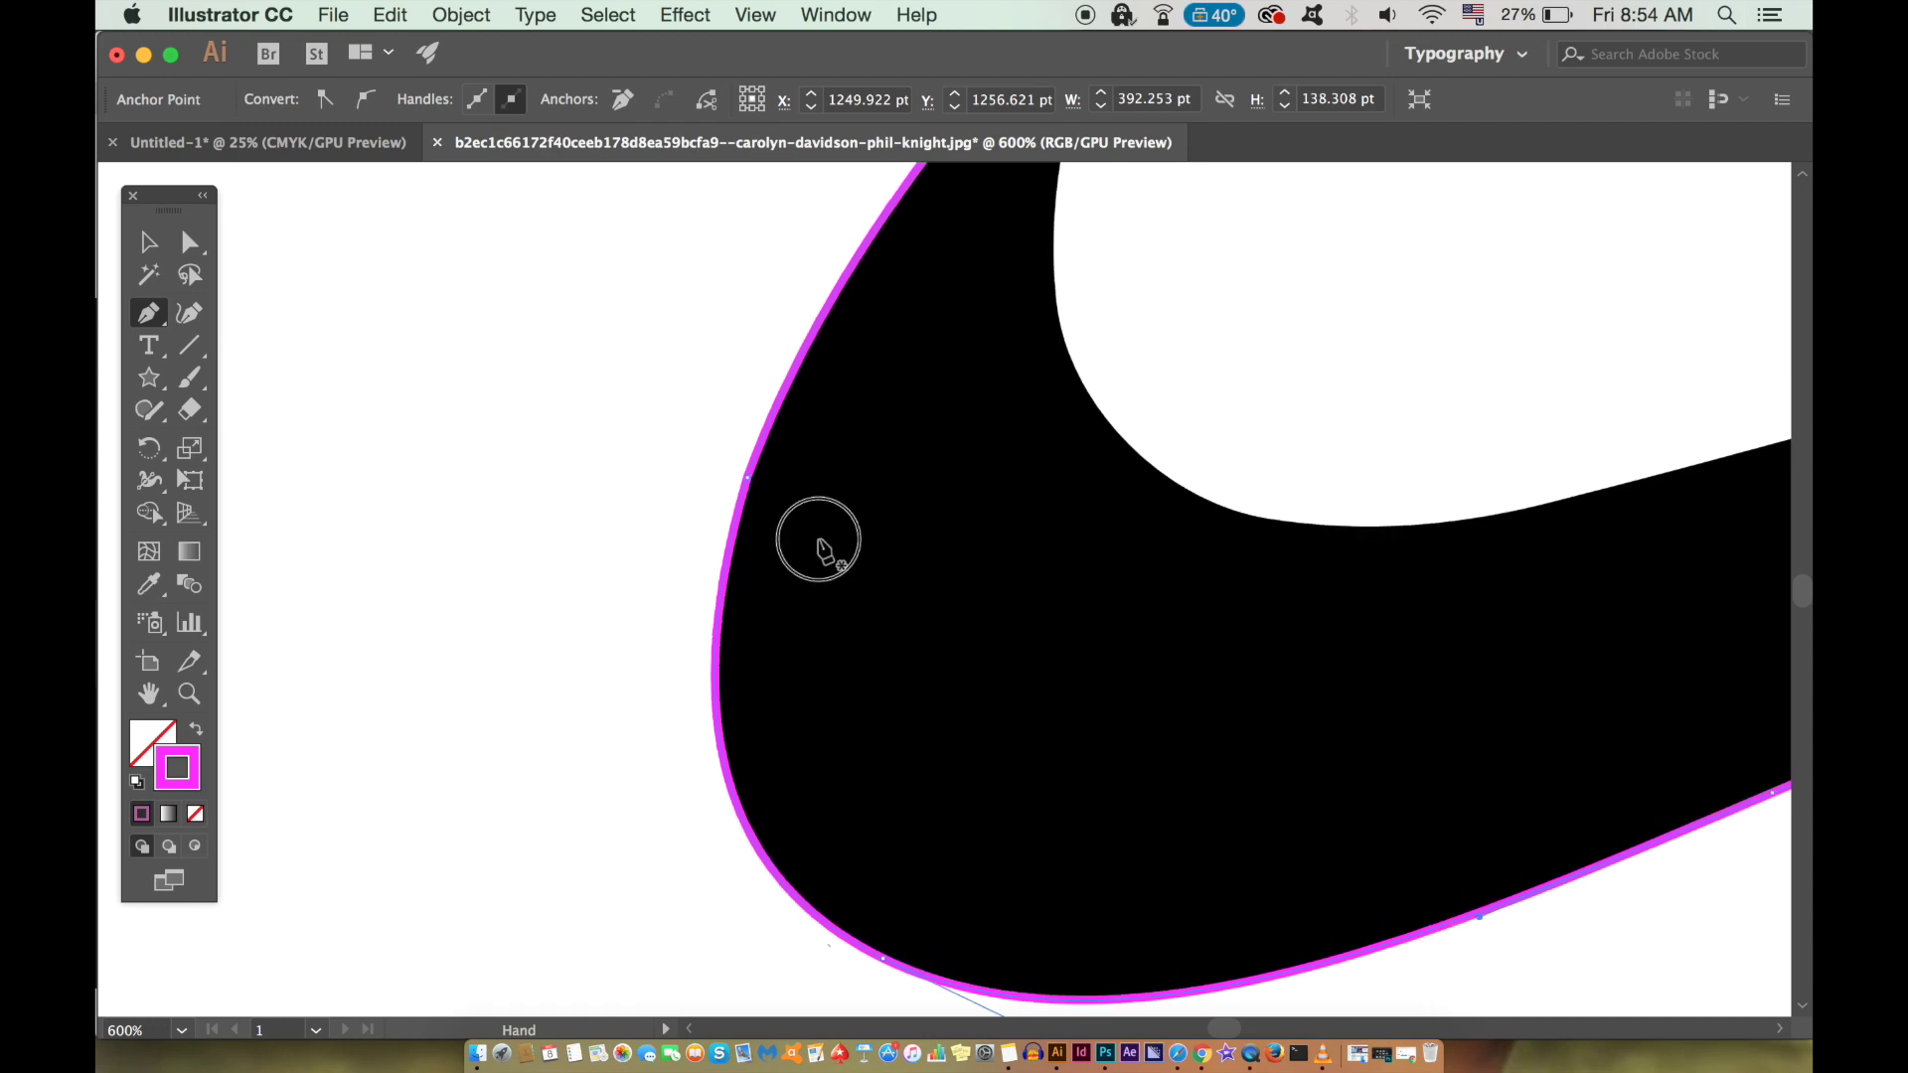
pyautogui.click(750, 482)
pyautogui.moveTo(684, 727); pyautogui.dragTo(665, 707)
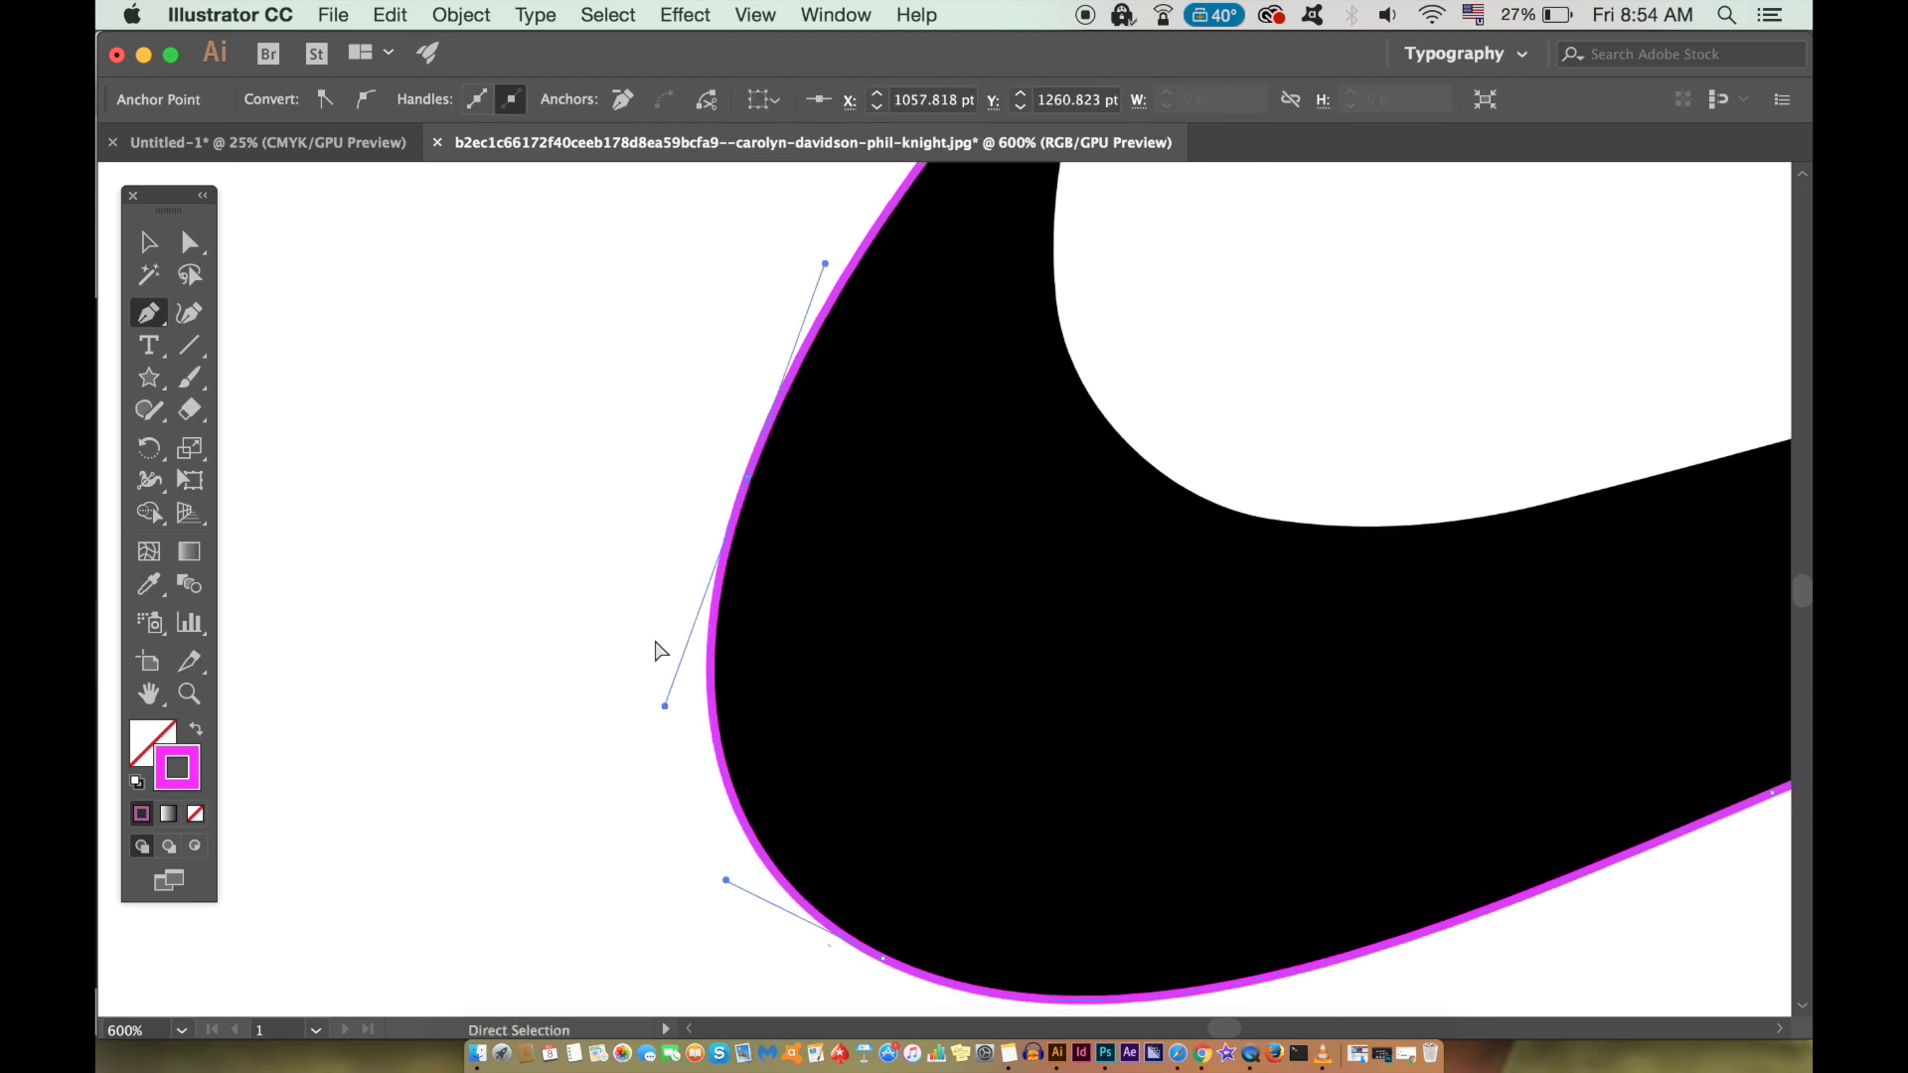
# Fine-tune the handle near the upper tip, then zoom out to fit and deselect the outline
pyautogui.moveTo(741, 379); pyautogui.dragTo(644, 691)
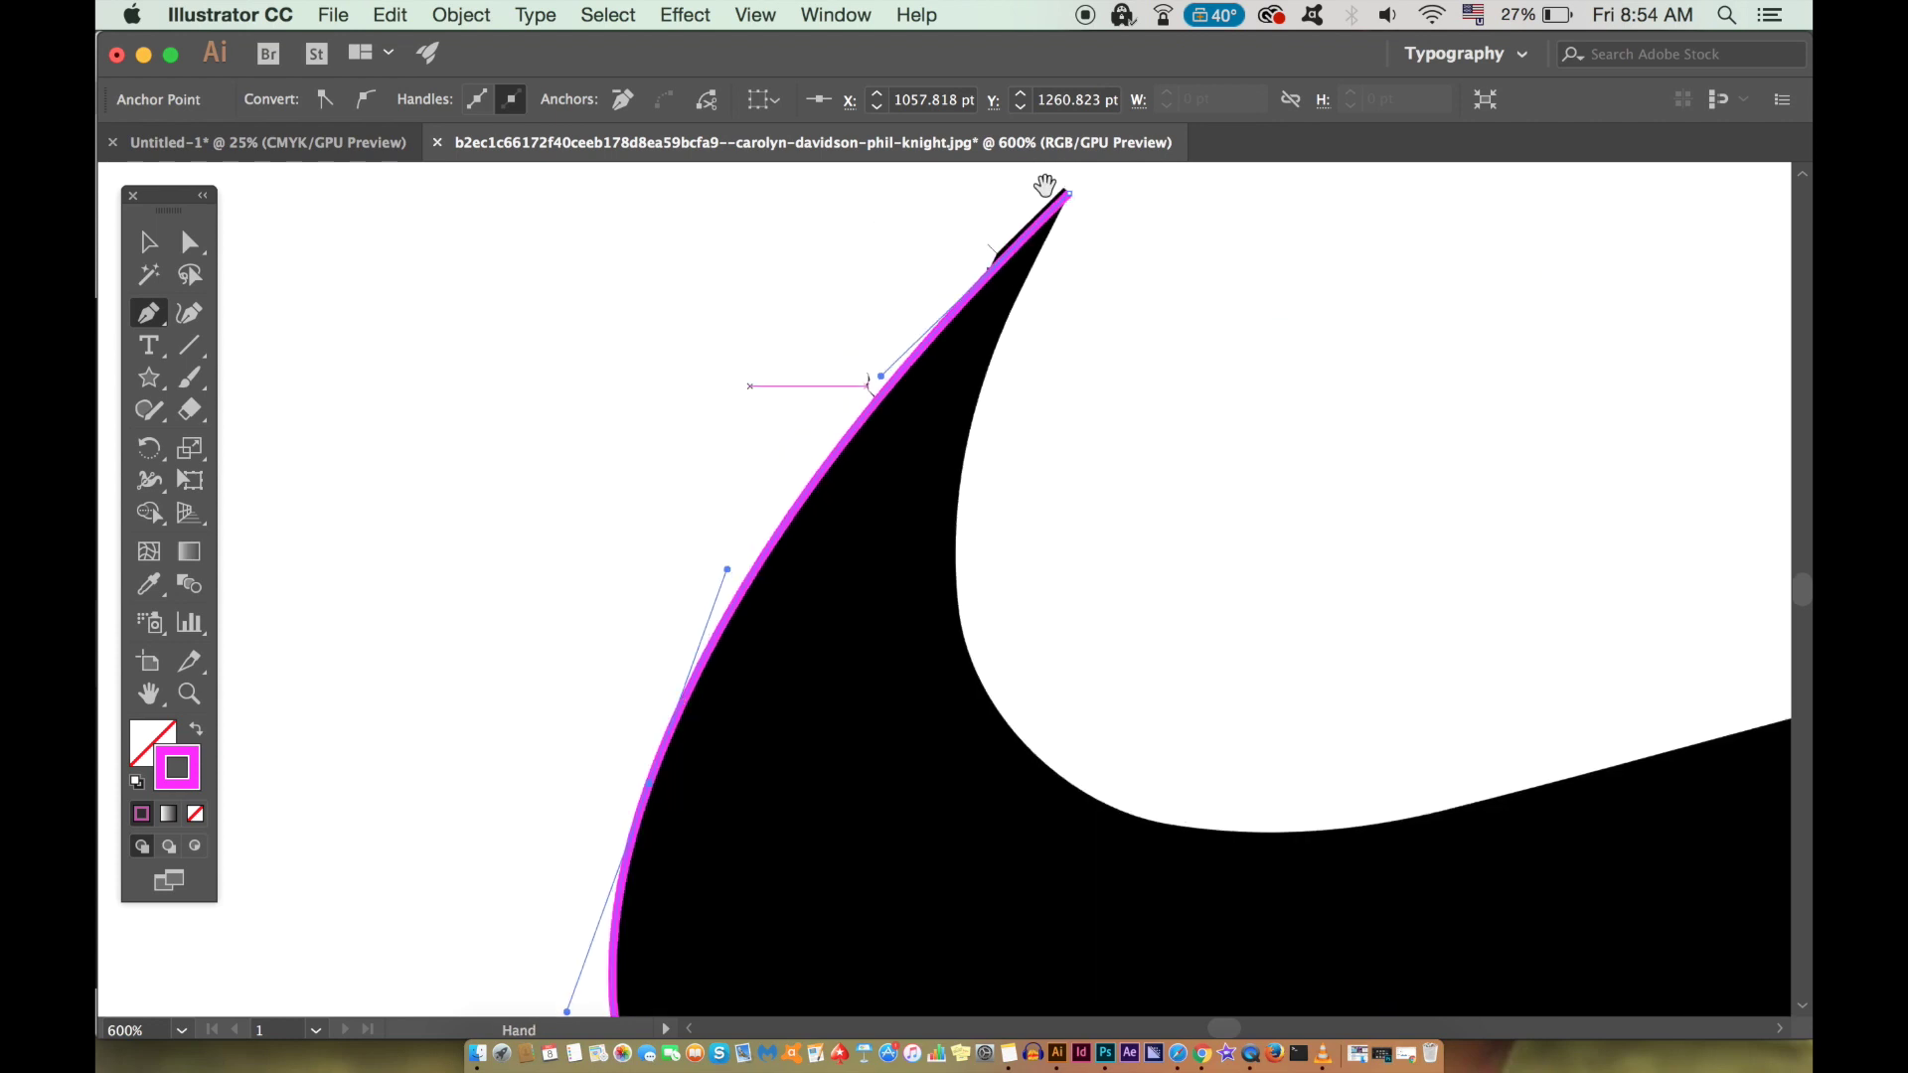
pyautogui.moveTo(1063, 194); pyautogui.dragTo(1062, 284)
pyautogui.moveTo(876, 471); pyautogui.dragTo(882, 477)
pyautogui.press('super+0')
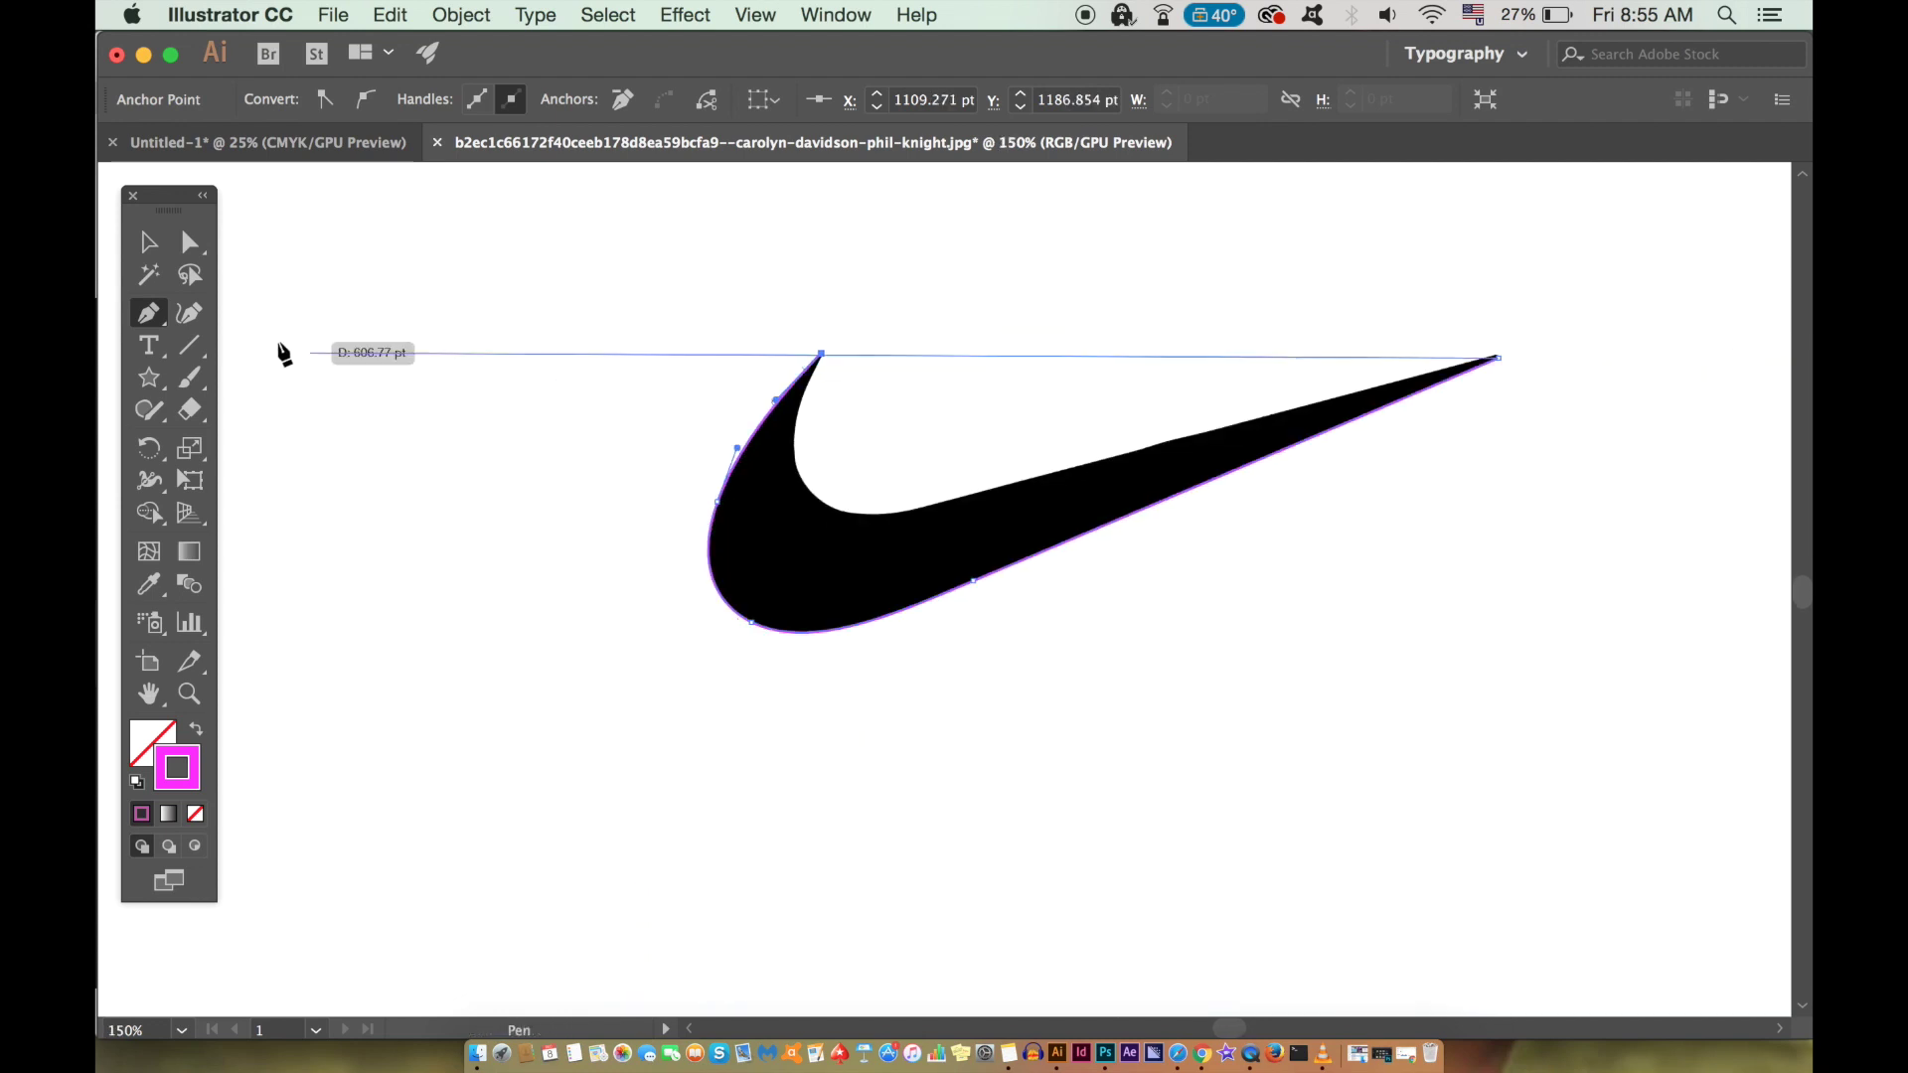
pyautogui.click(149, 241)
pyautogui.click(803, 743)
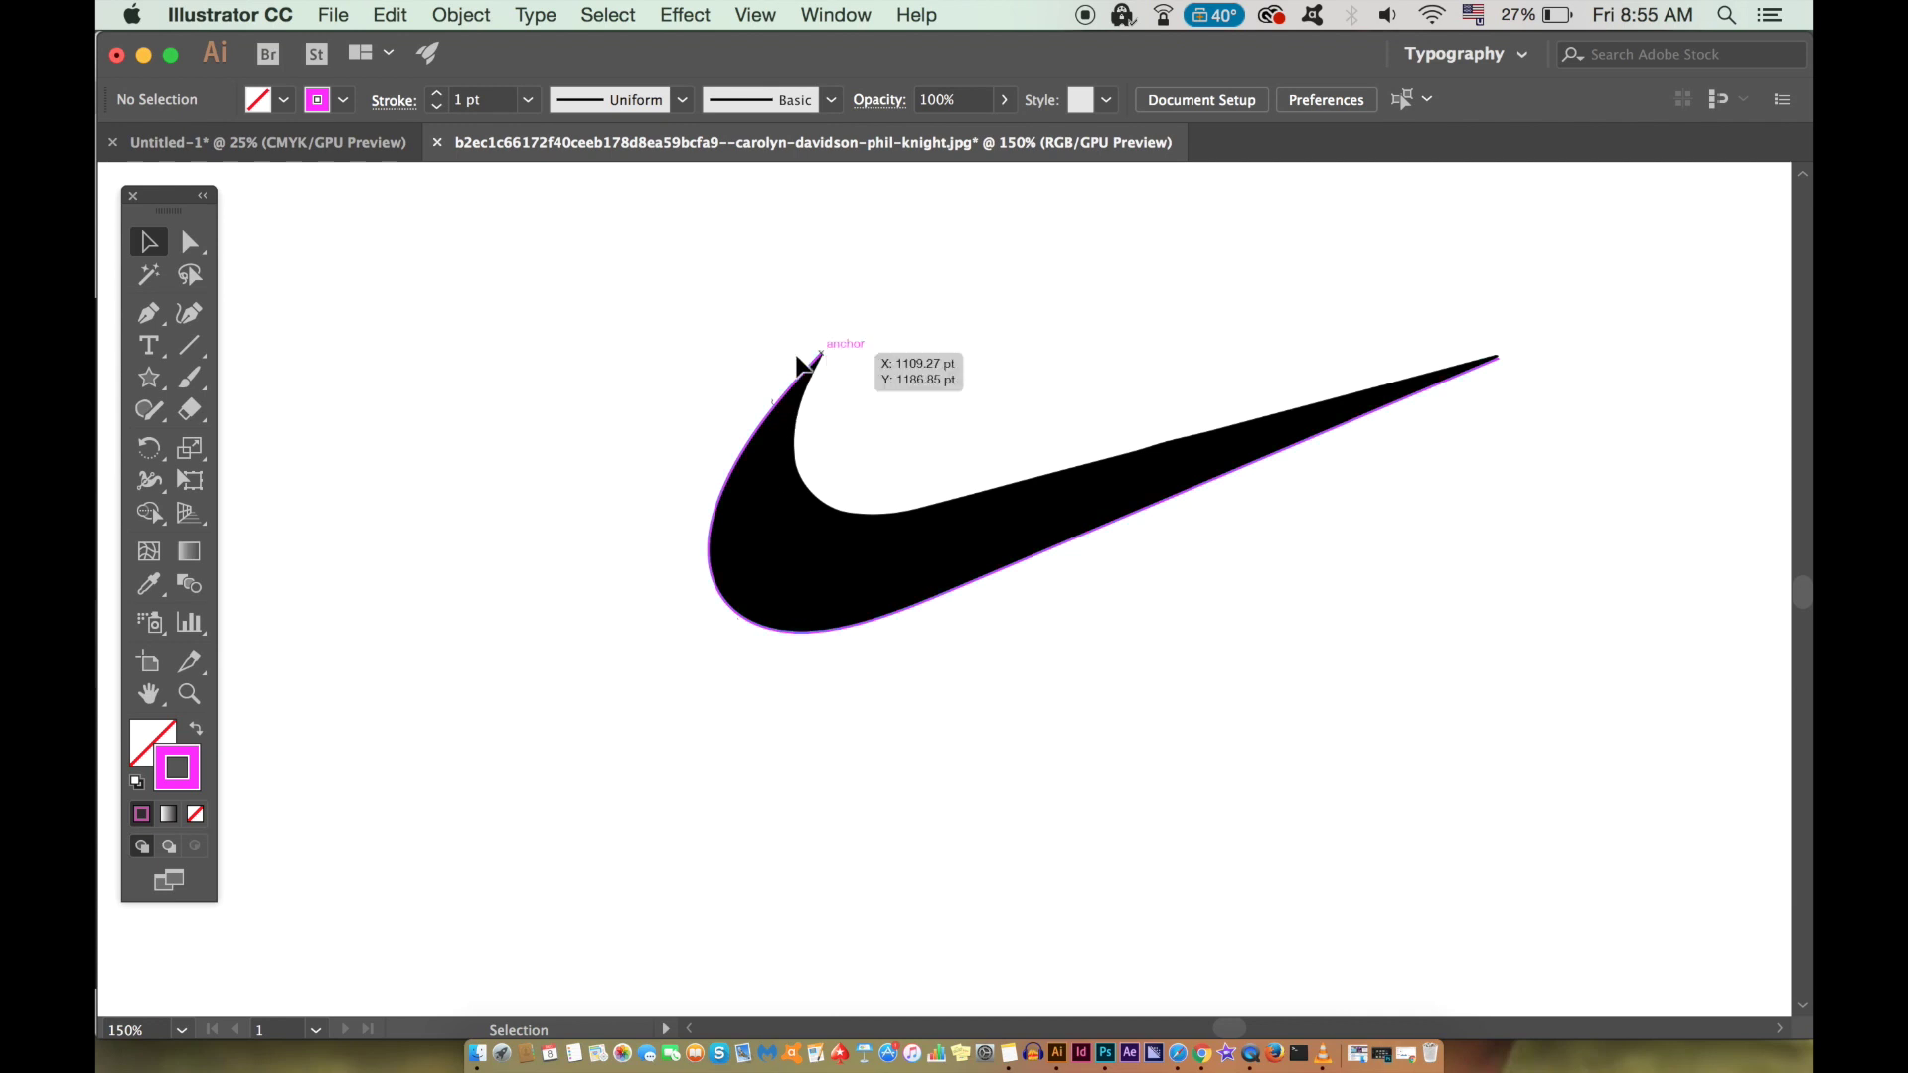
pyautogui.moveTo(1321, 438); pyautogui.dragTo(1341, 566)
# Review Smart Guides preferences with alignment guides, anchor/path labels and magenta color on, then confirm with OK
pyautogui.click(1546, 664)
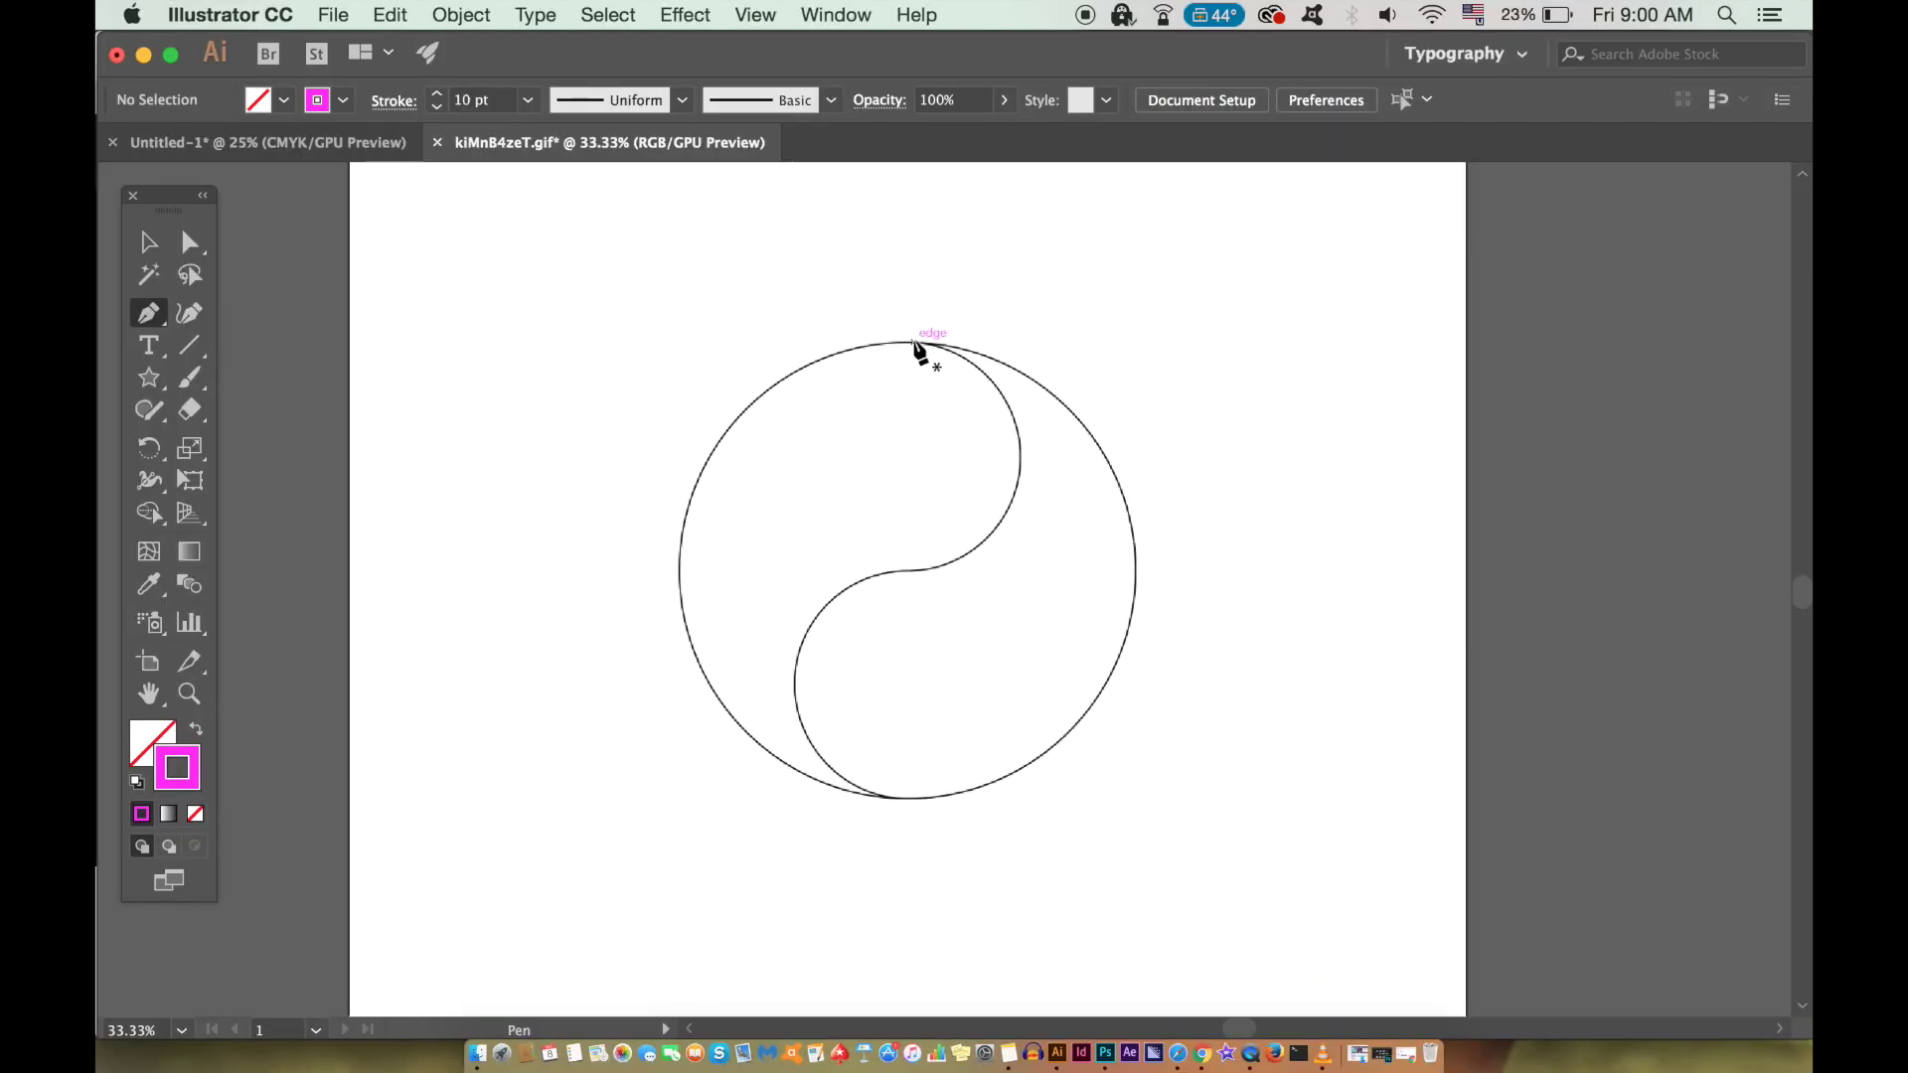
pyautogui.click(219, 14)
pyautogui.moveTo(338, 88)
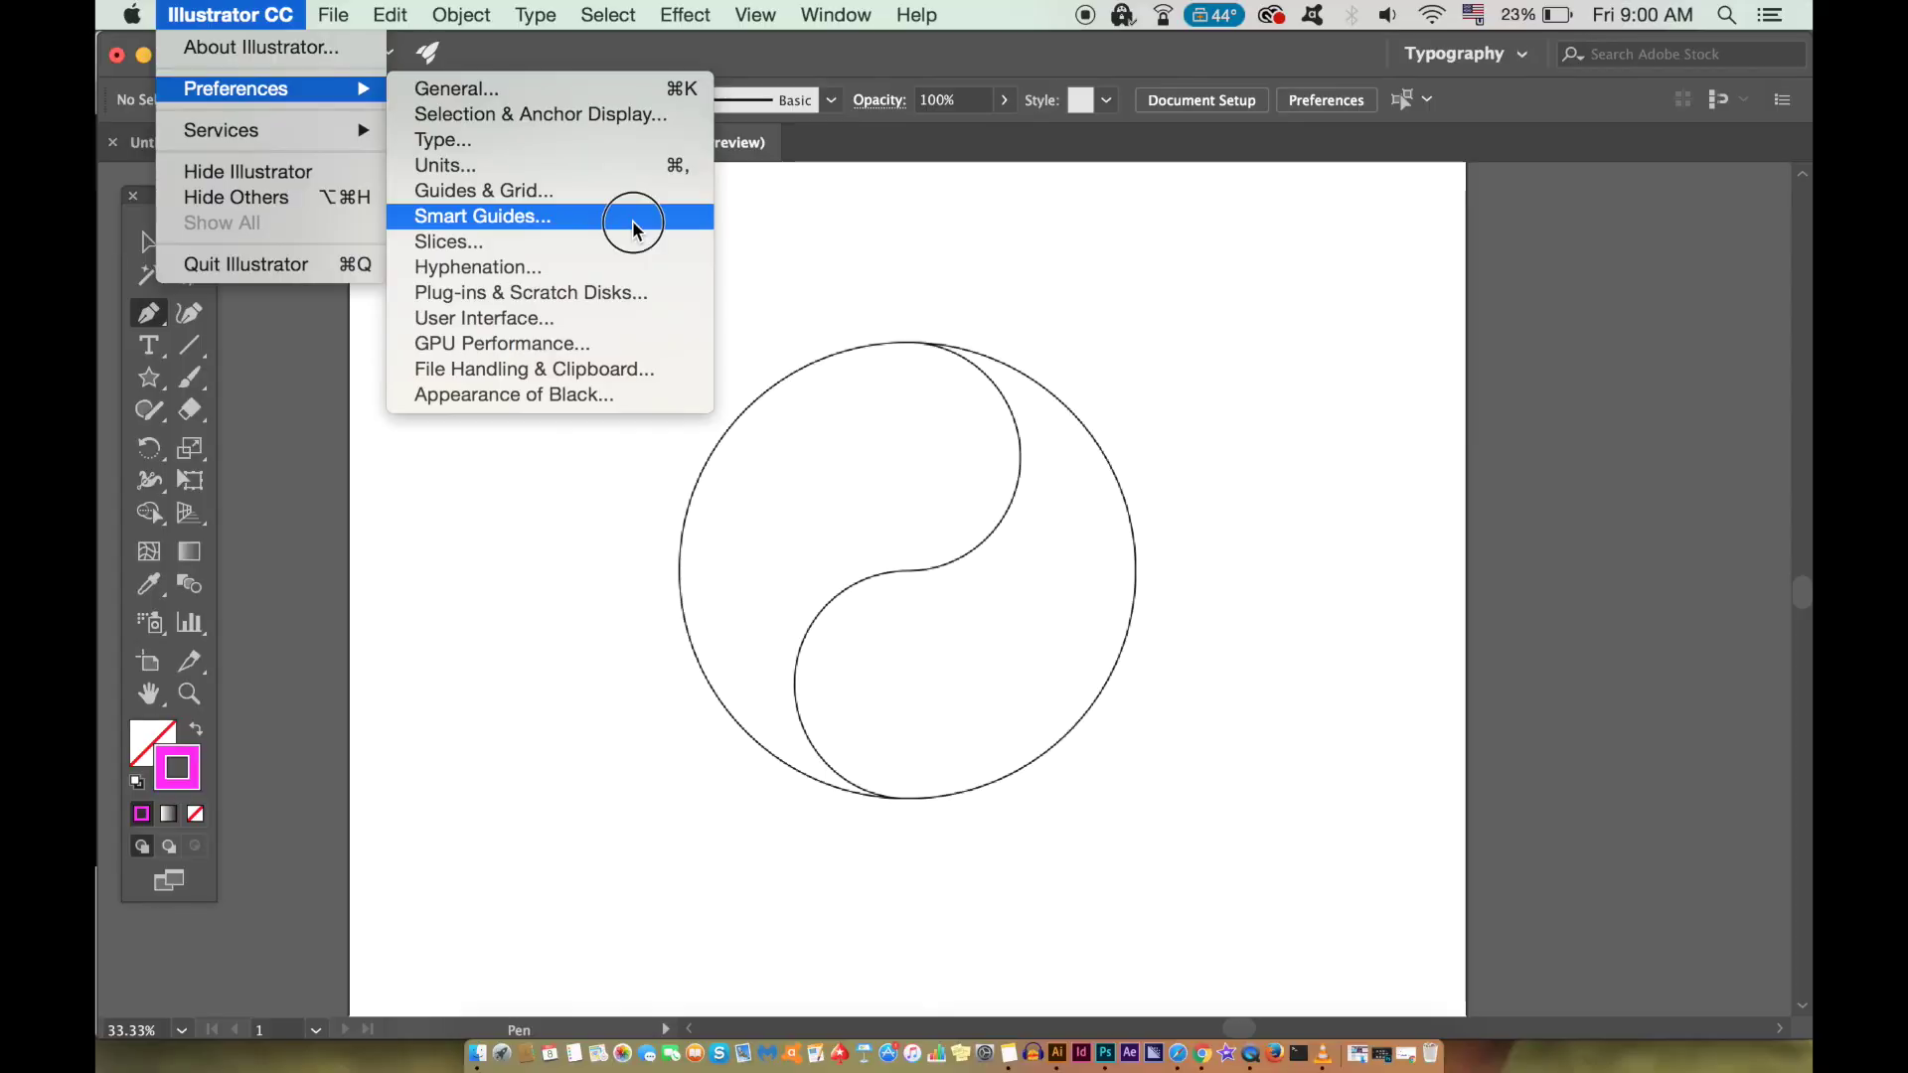
pyautogui.click(1331, 543)
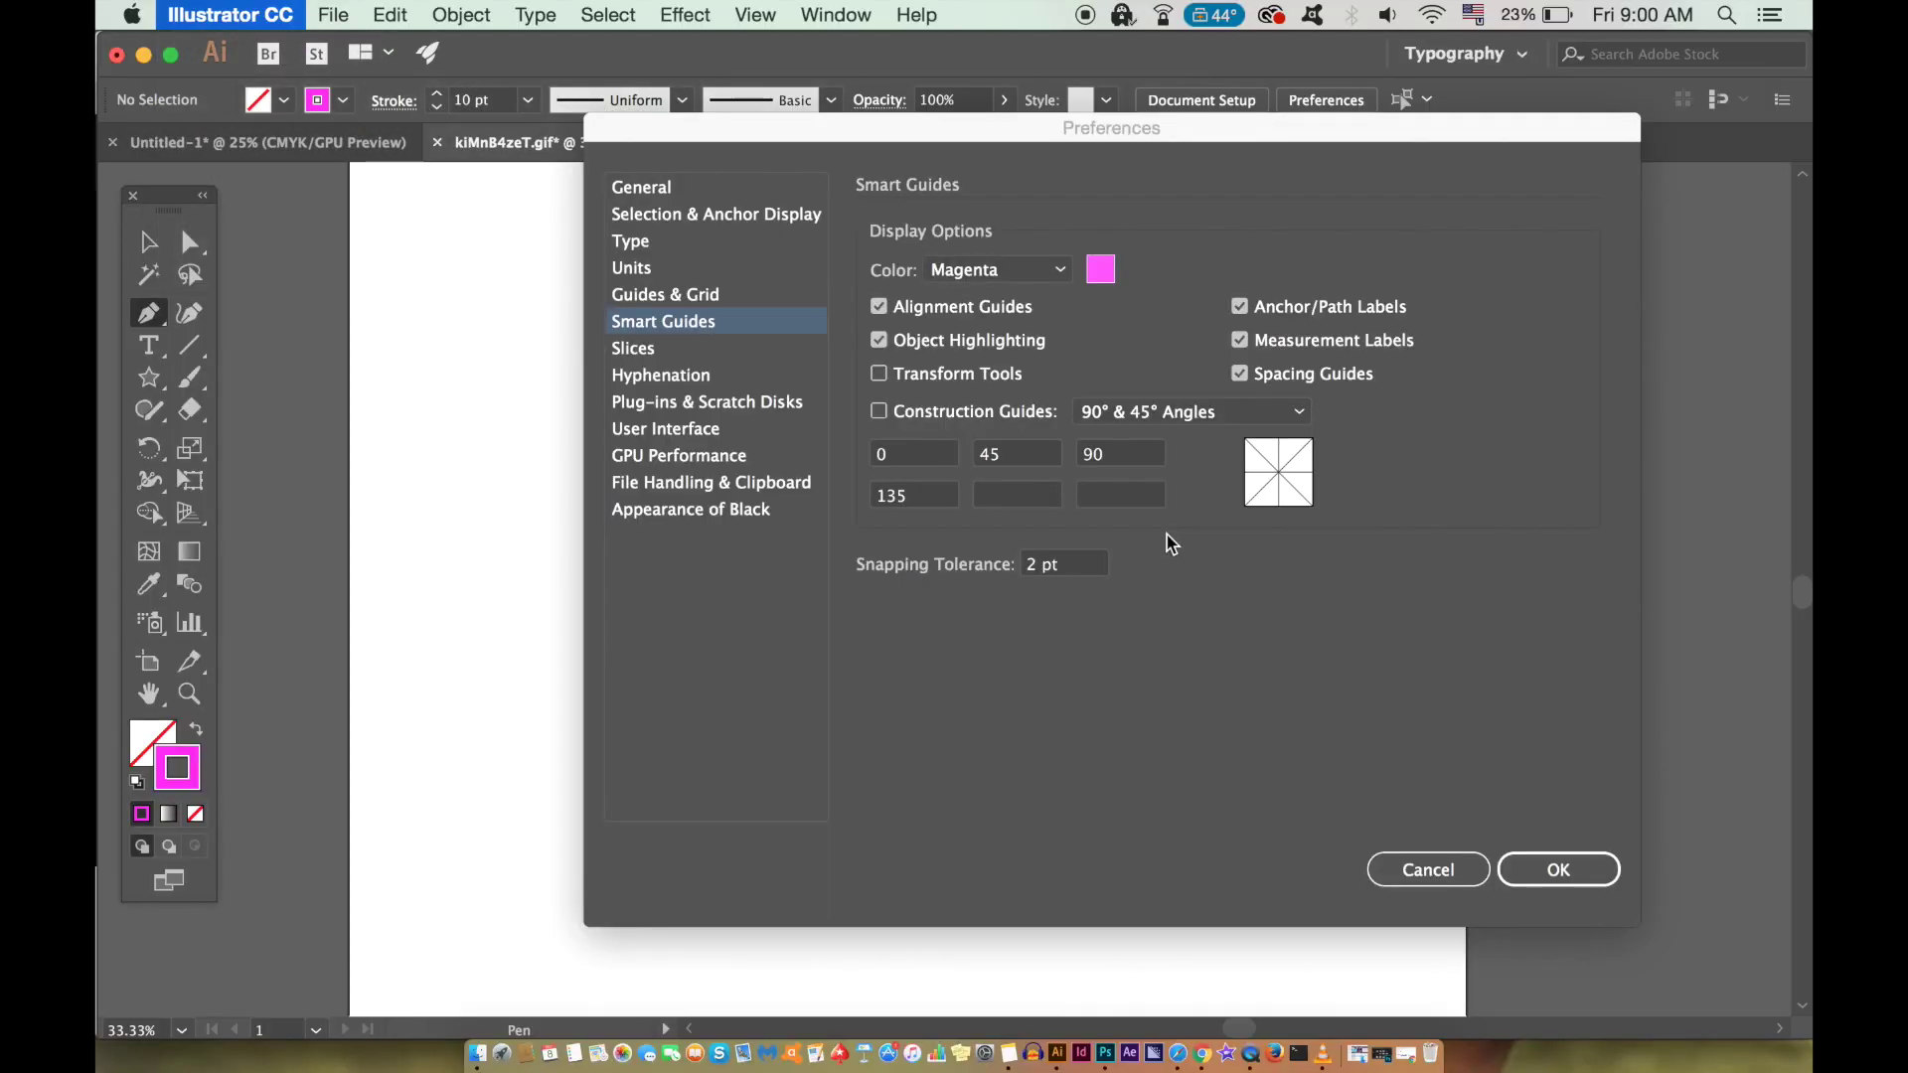
pyautogui.click(1559, 869)
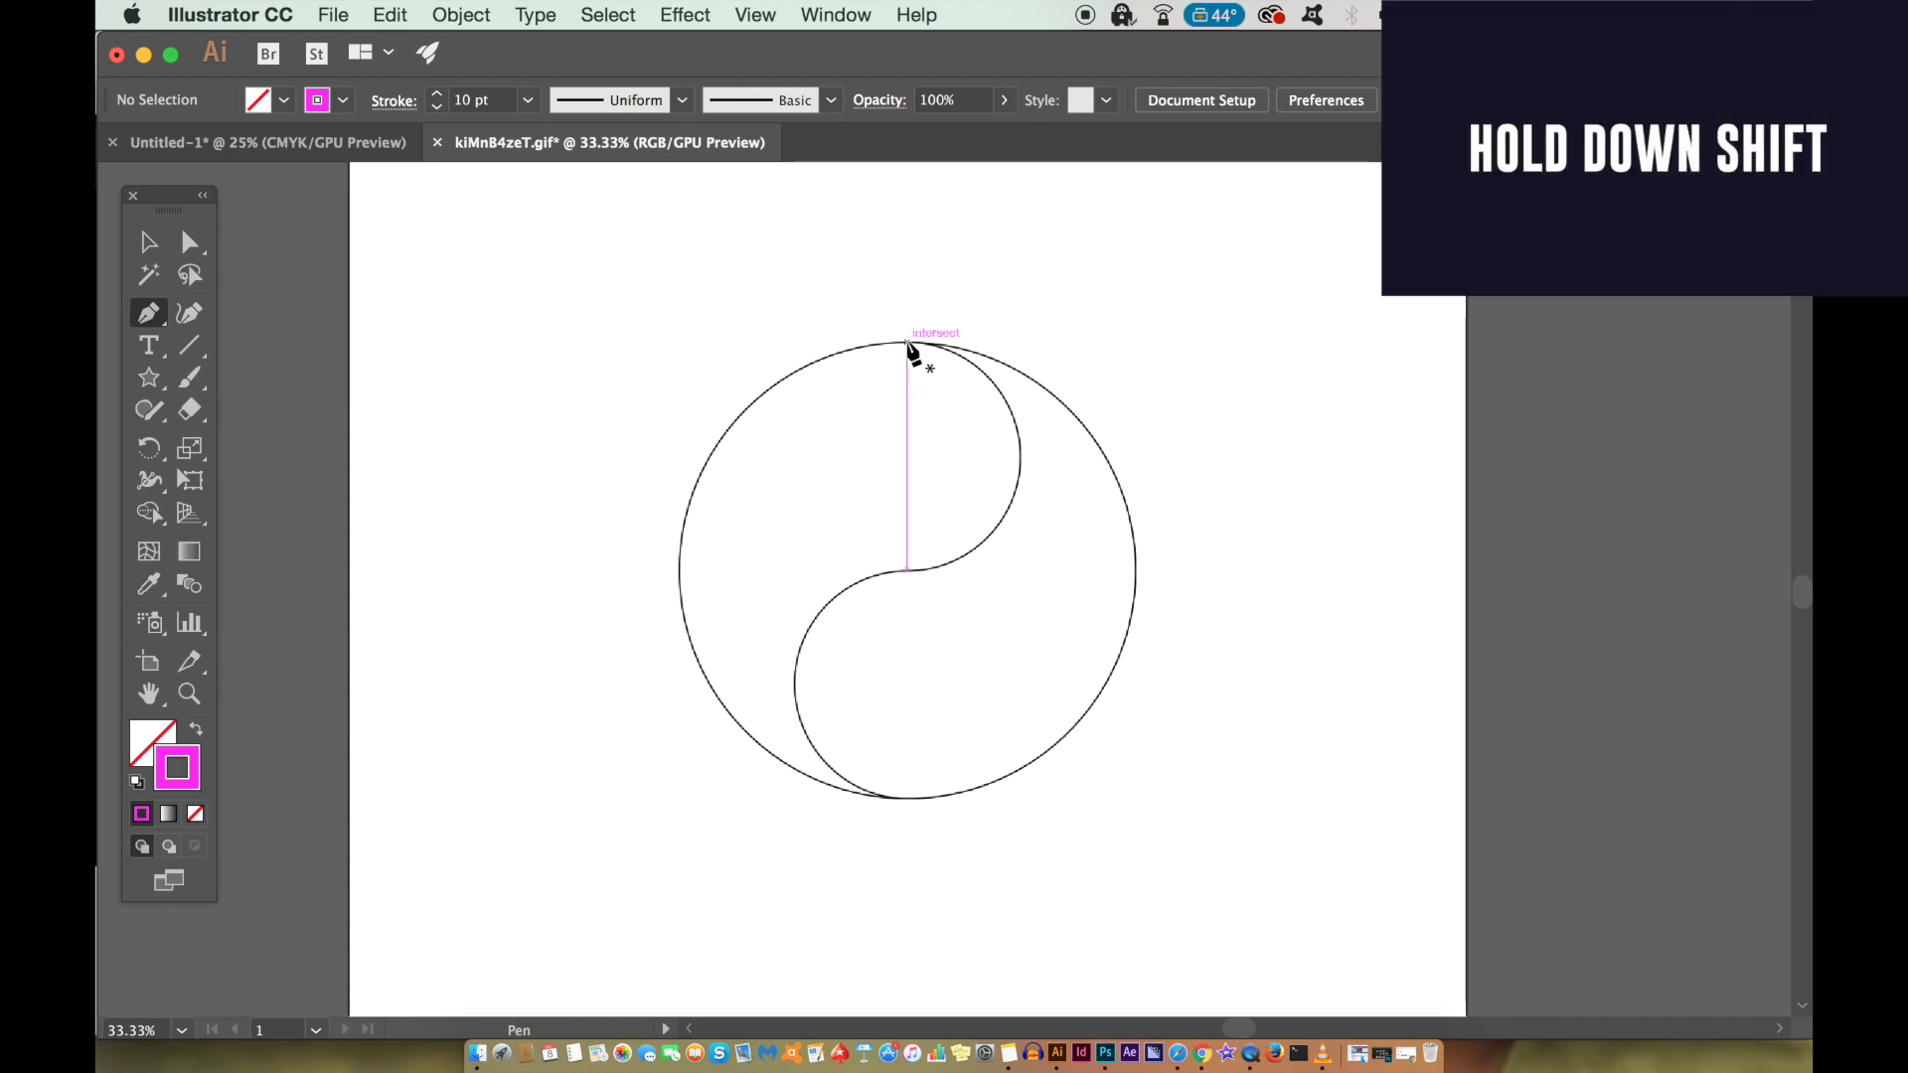
# Draw a straight vertical Pen line from the yin-yang circle's top through its centre to its bottom
pyautogui.scroll(1, 908, 348)
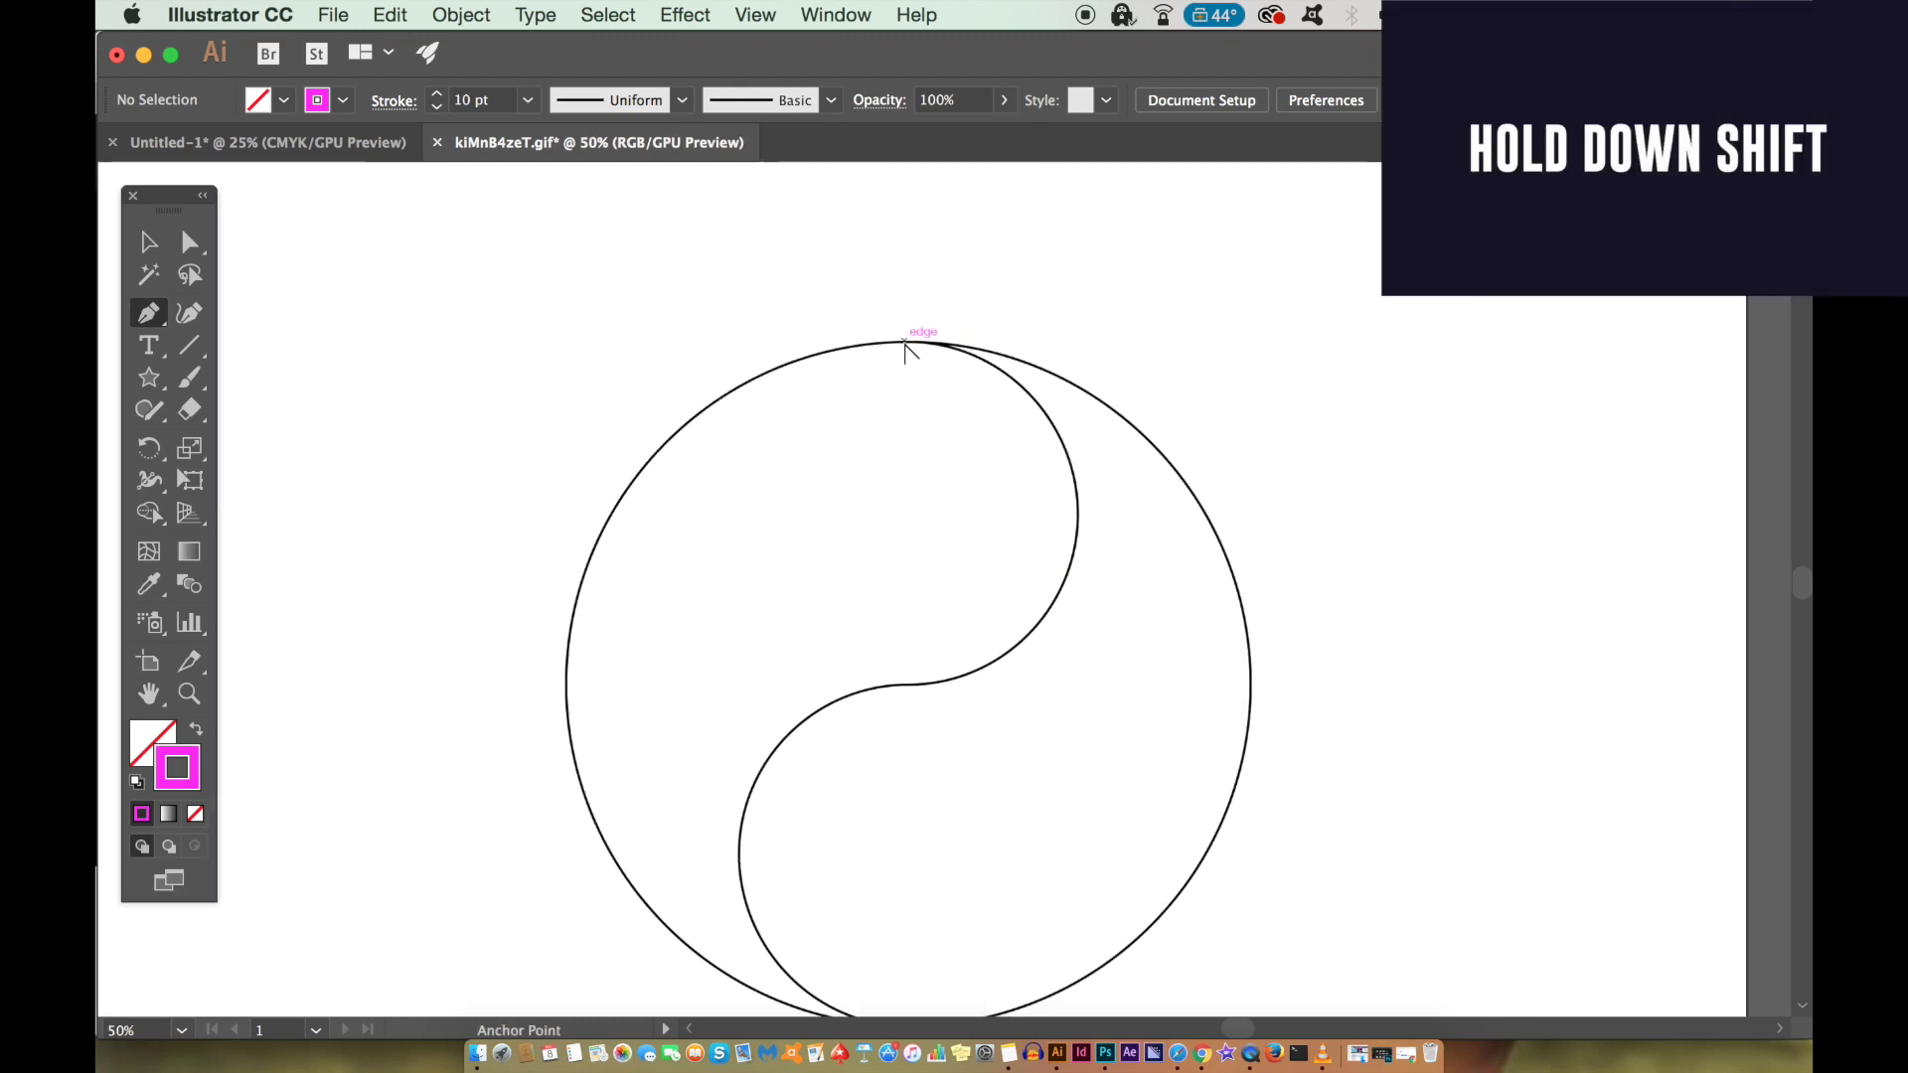
pyautogui.click(908, 344)
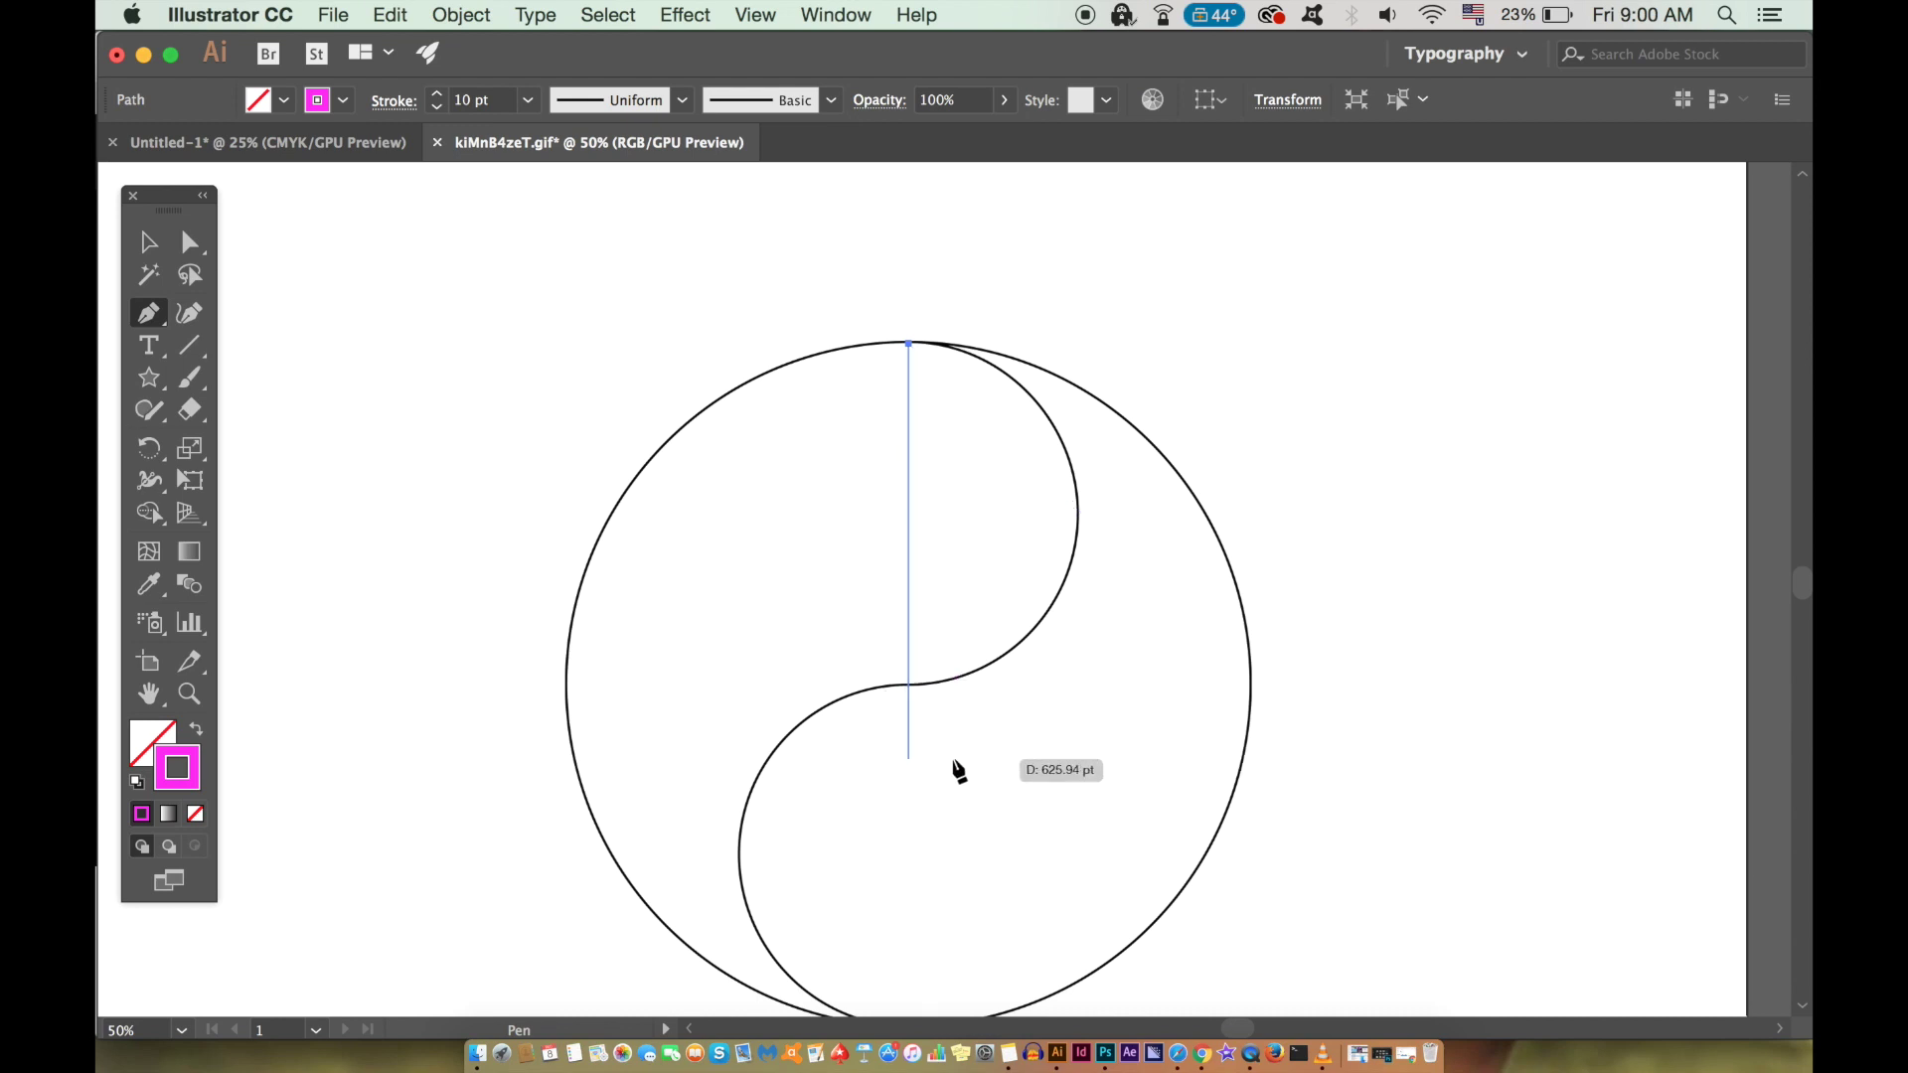
pyautogui.click(910, 686)
pyautogui.scroll(-5, 941, 777)
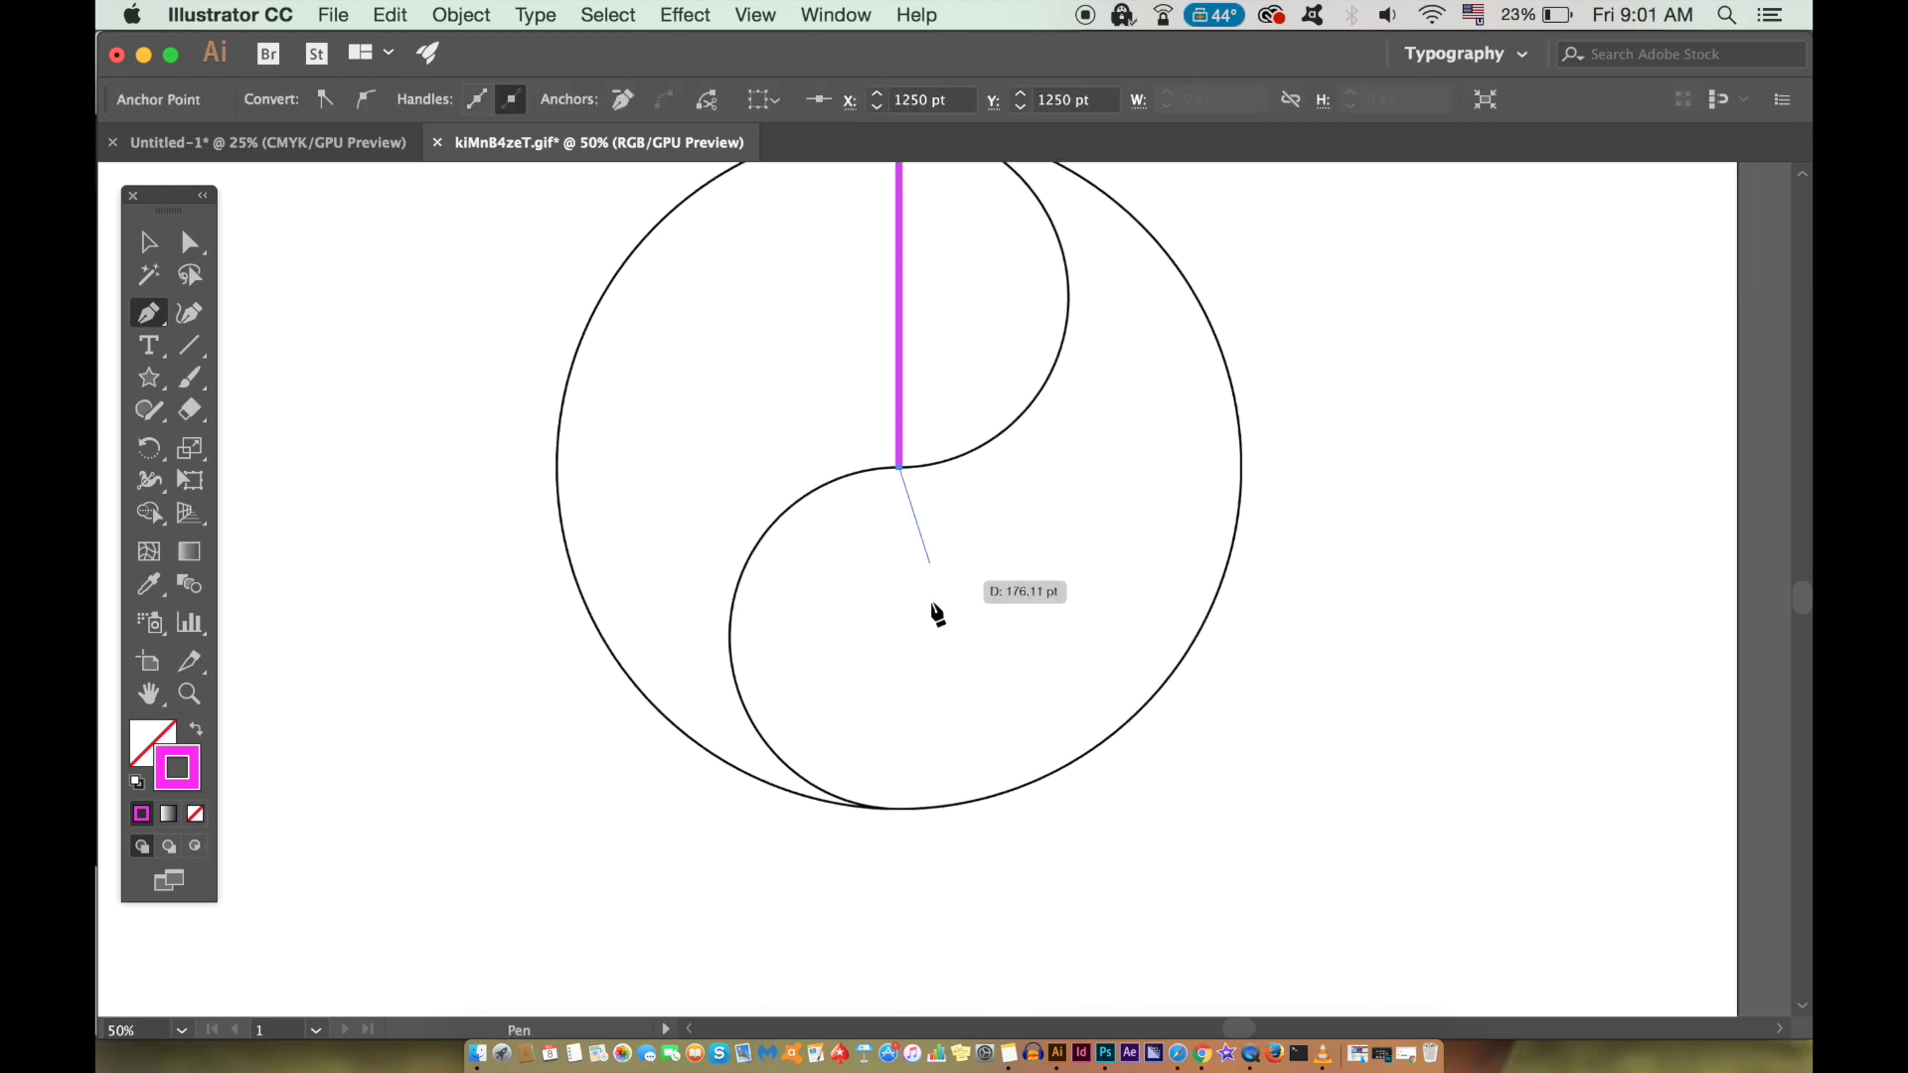
pyautogui.click(899, 809)
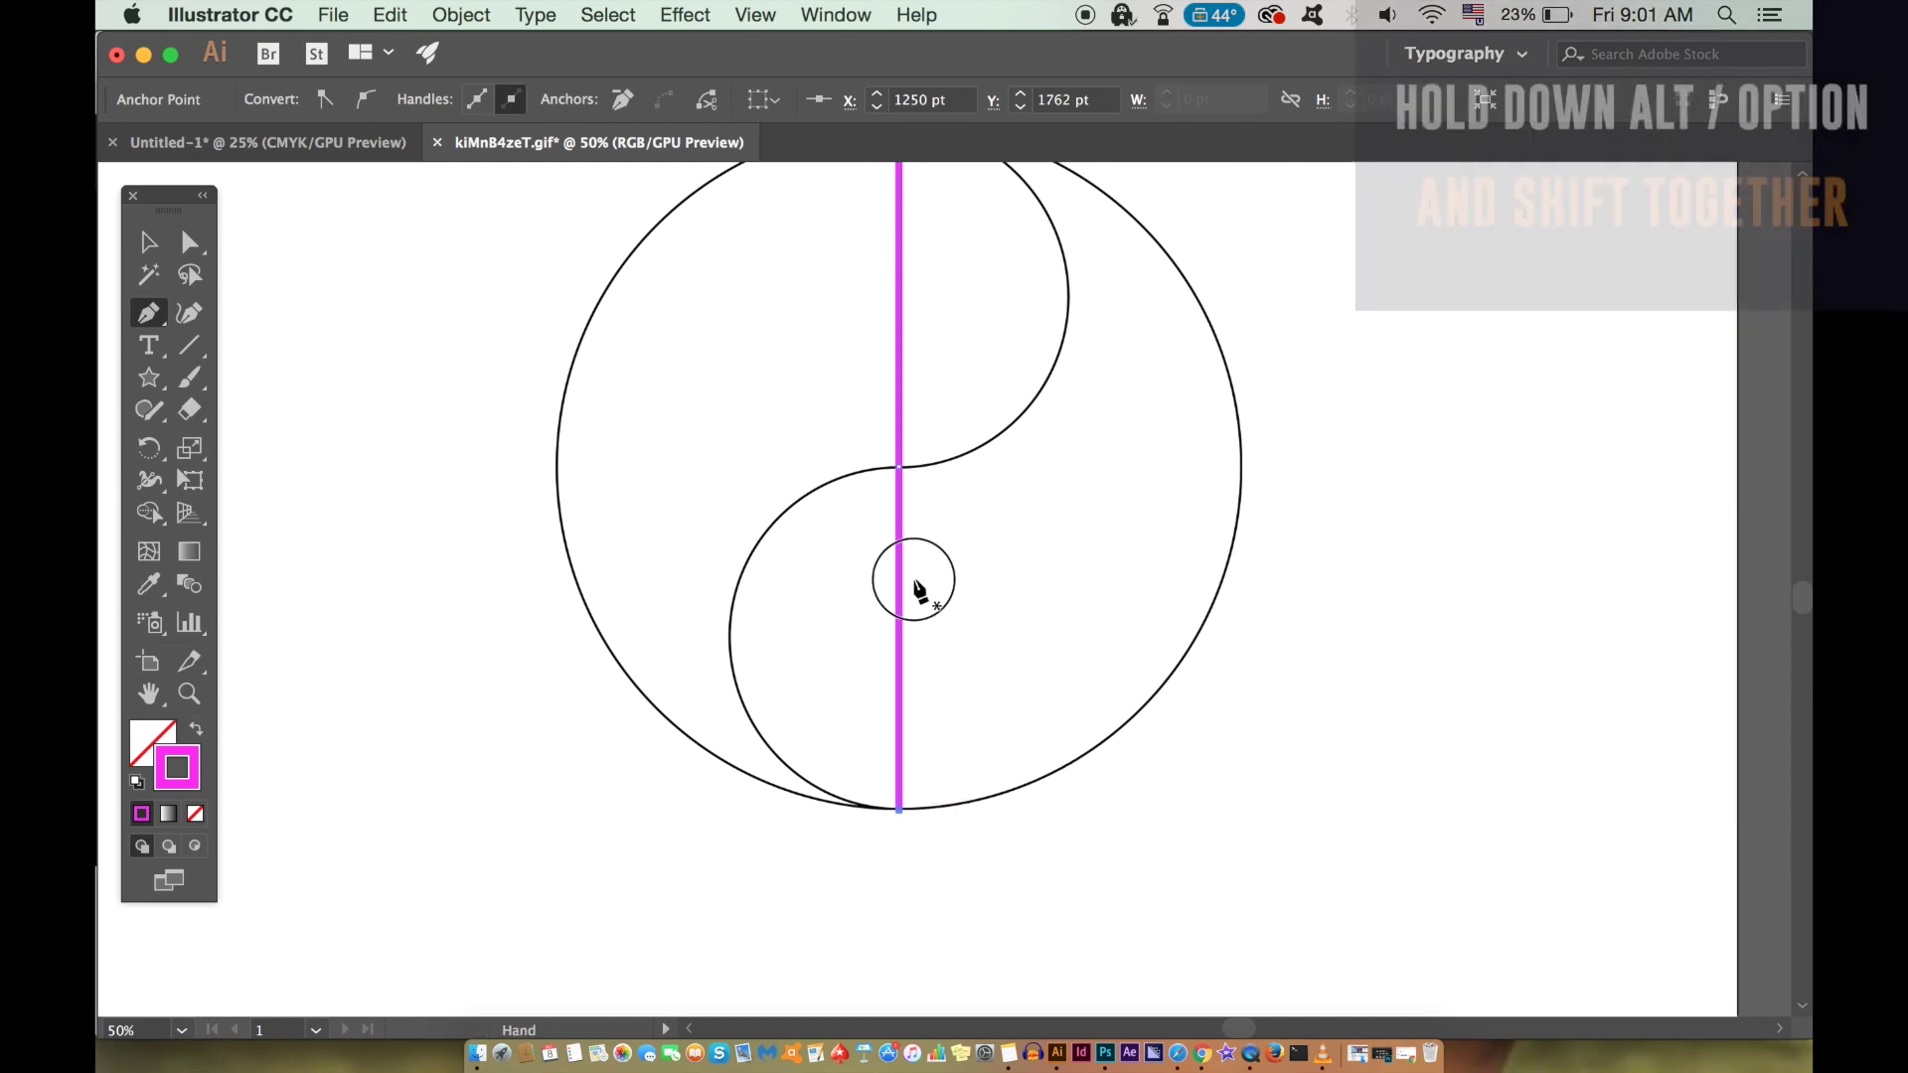
pyautogui.scroll(3, 898, 696)
pyautogui.scroll(1, 898, 695)
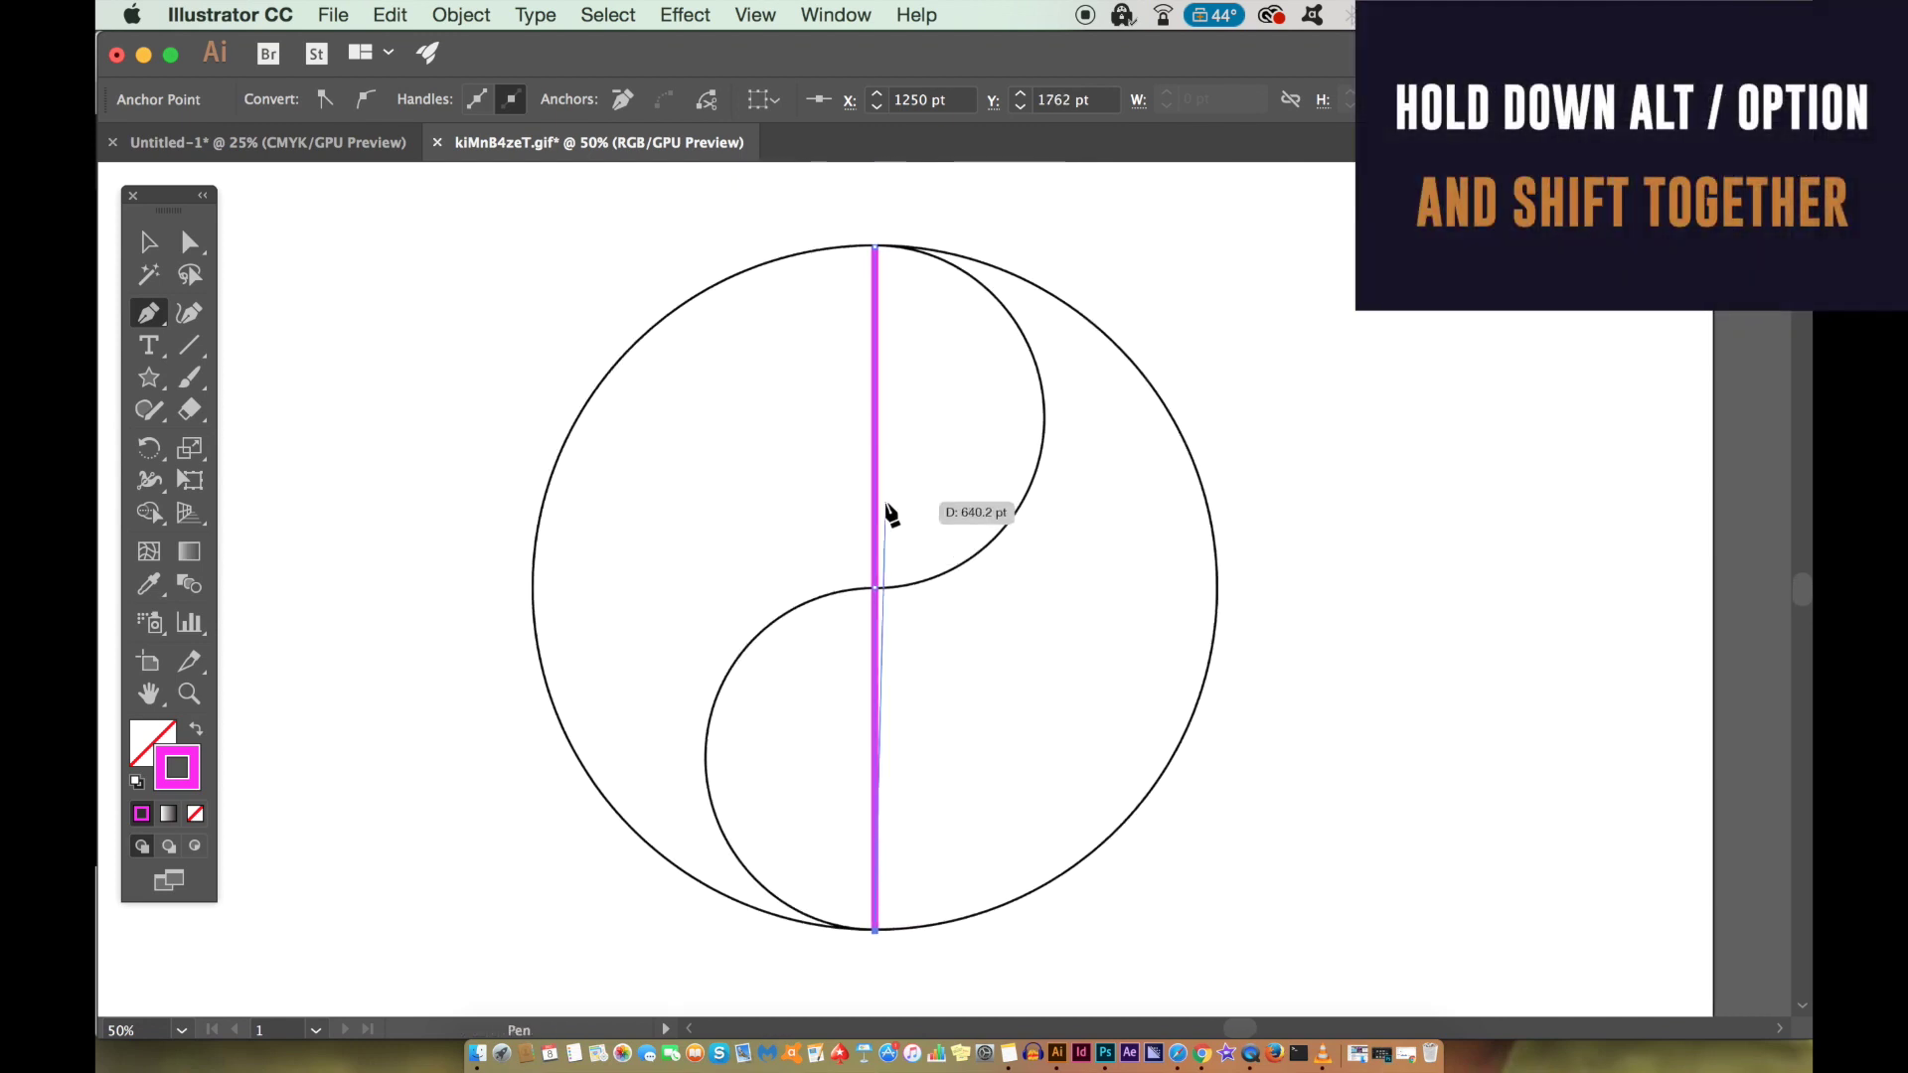
pyautogui.press('super')
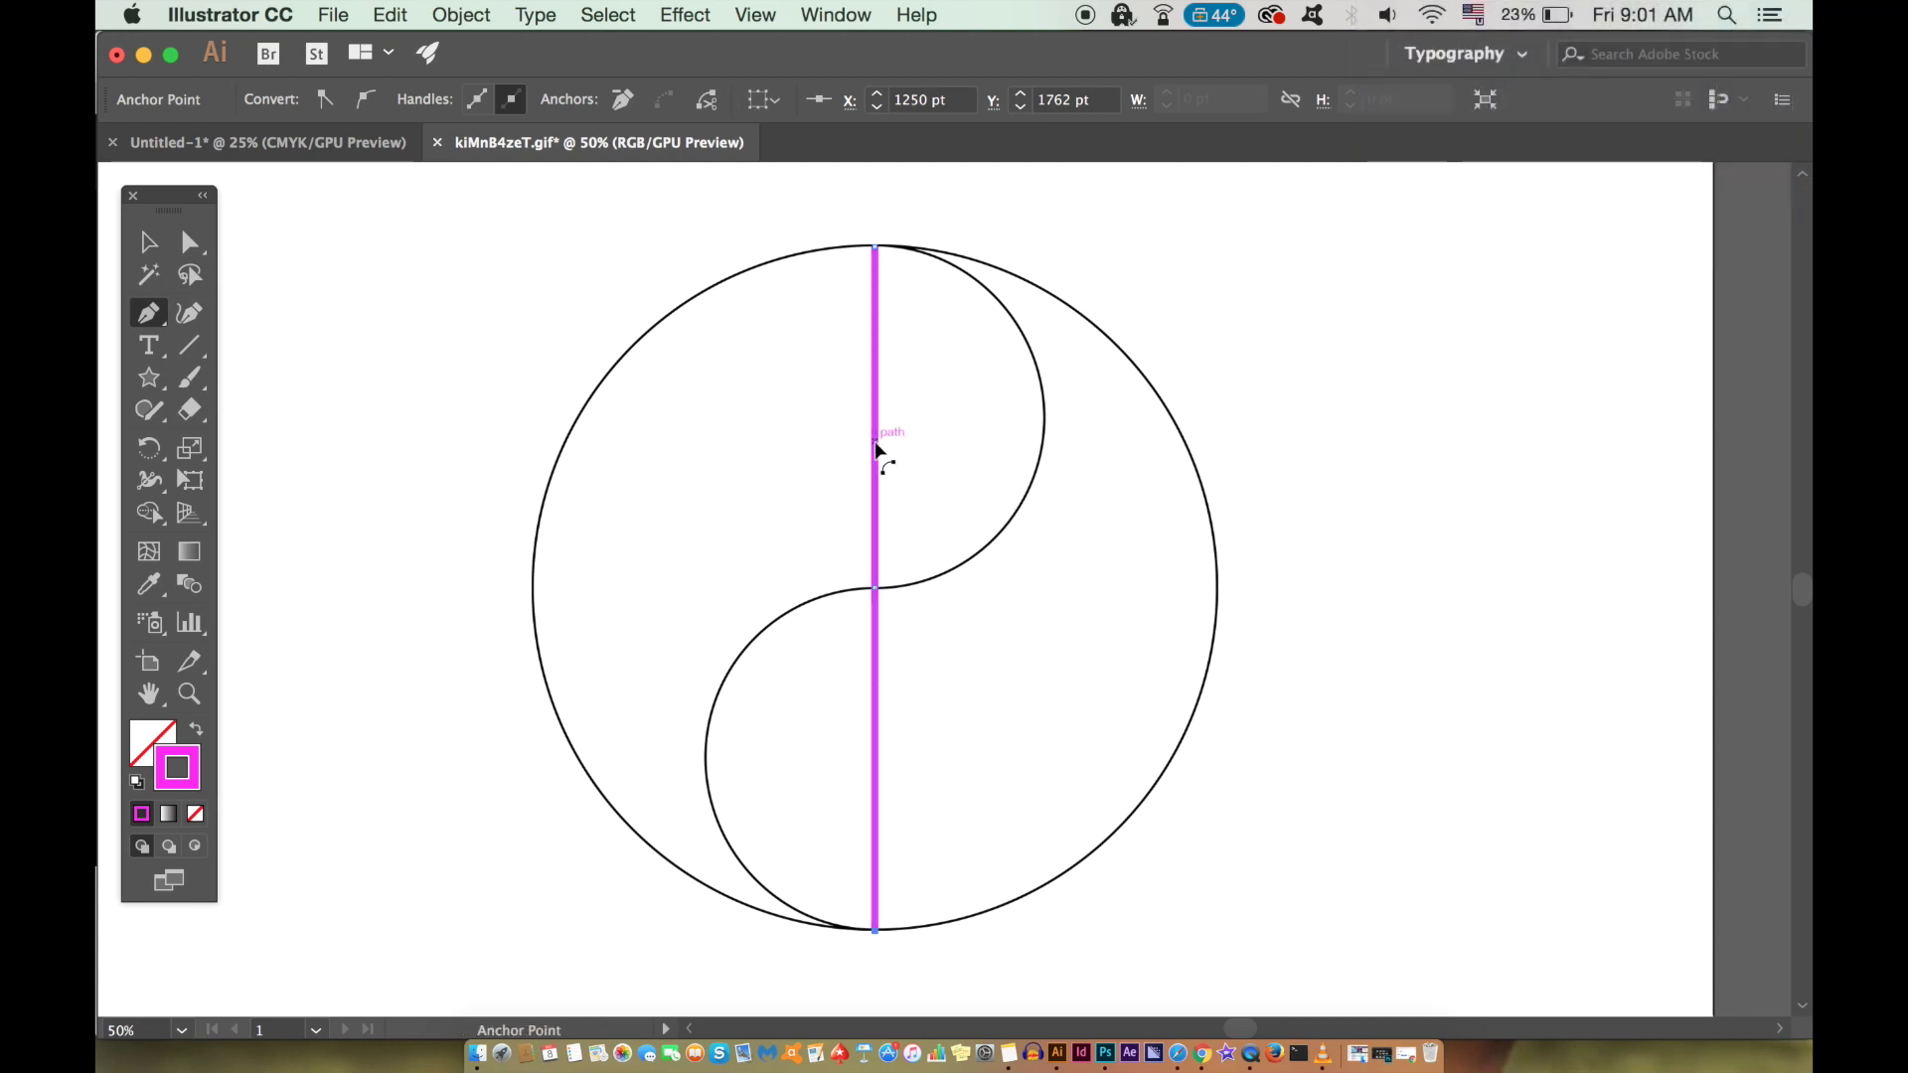
# Curve the line's upper half right and lower half left into an S, then add a leftward-curved return line
pyautogui.moveTo(876, 452); pyautogui.dragTo(1046, 445)
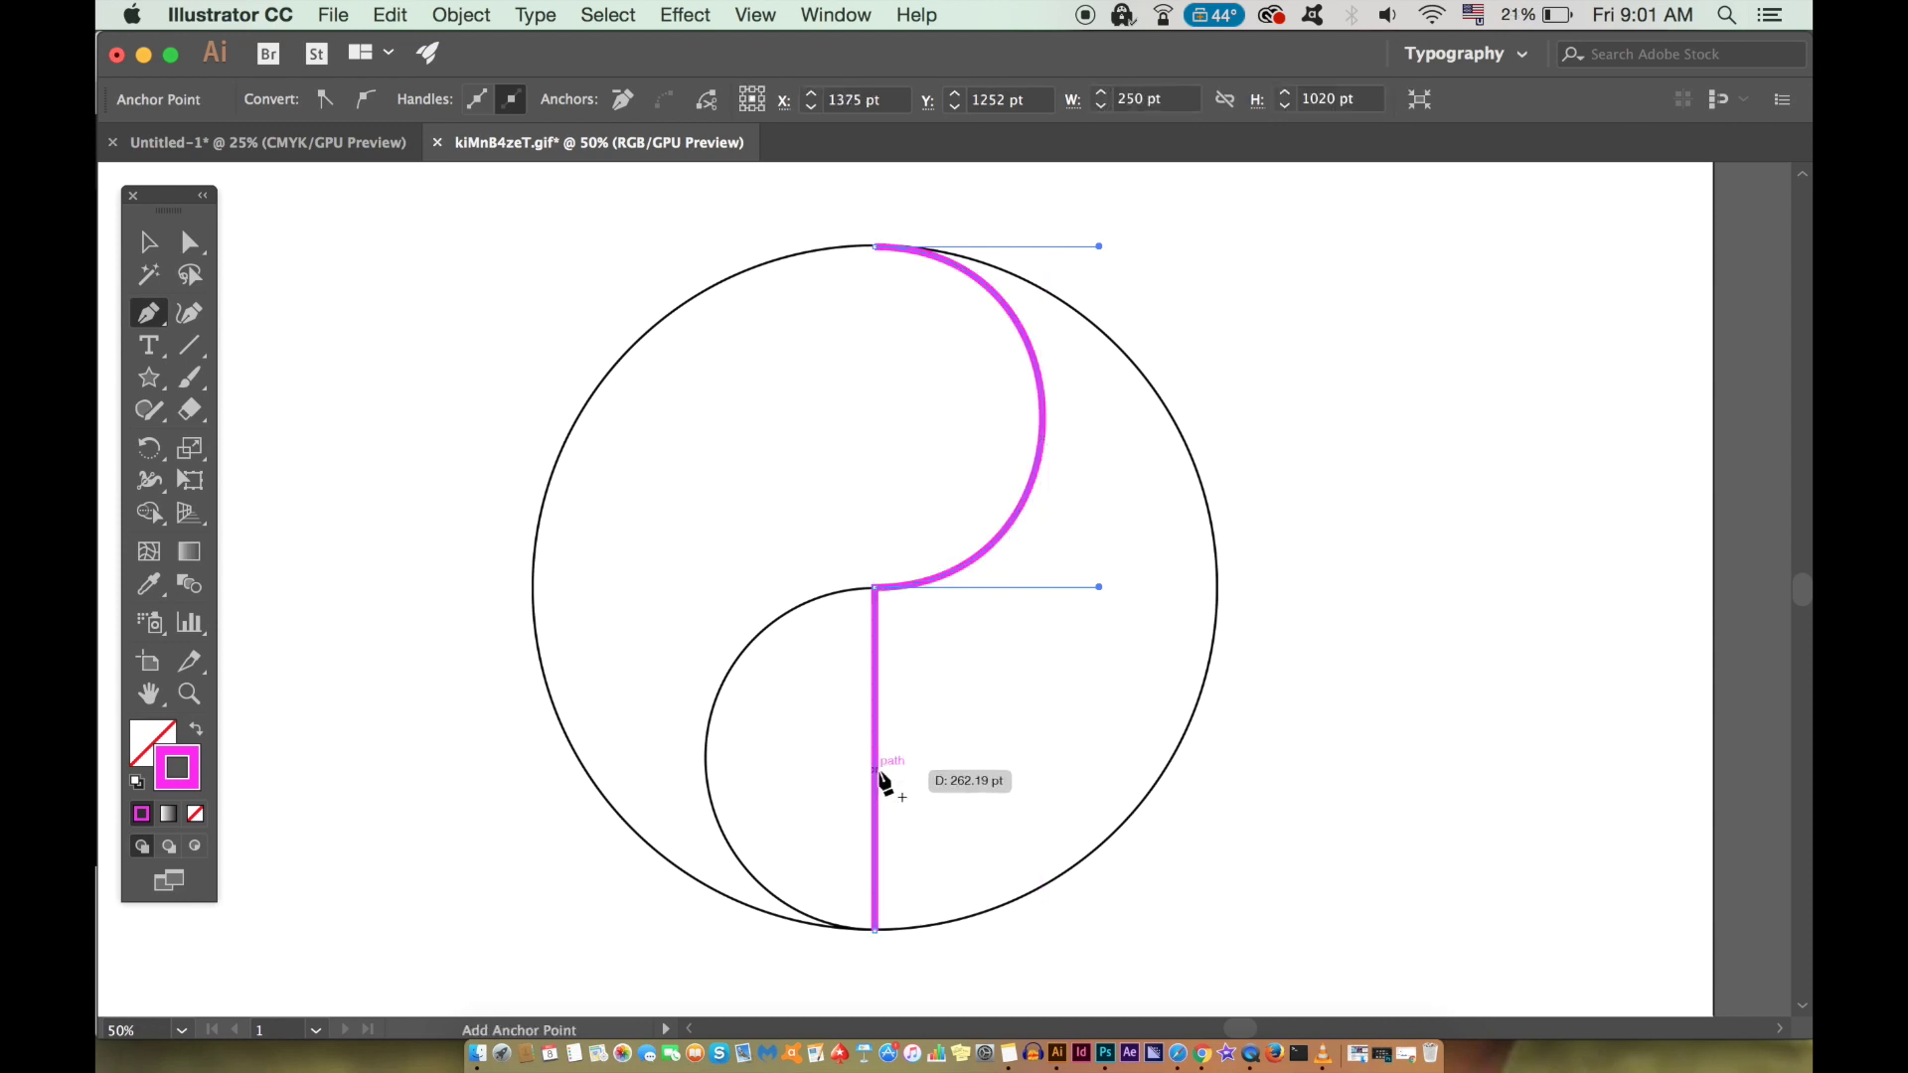
pyautogui.moveTo(878, 780); pyautogui.dragTo(713, 792)
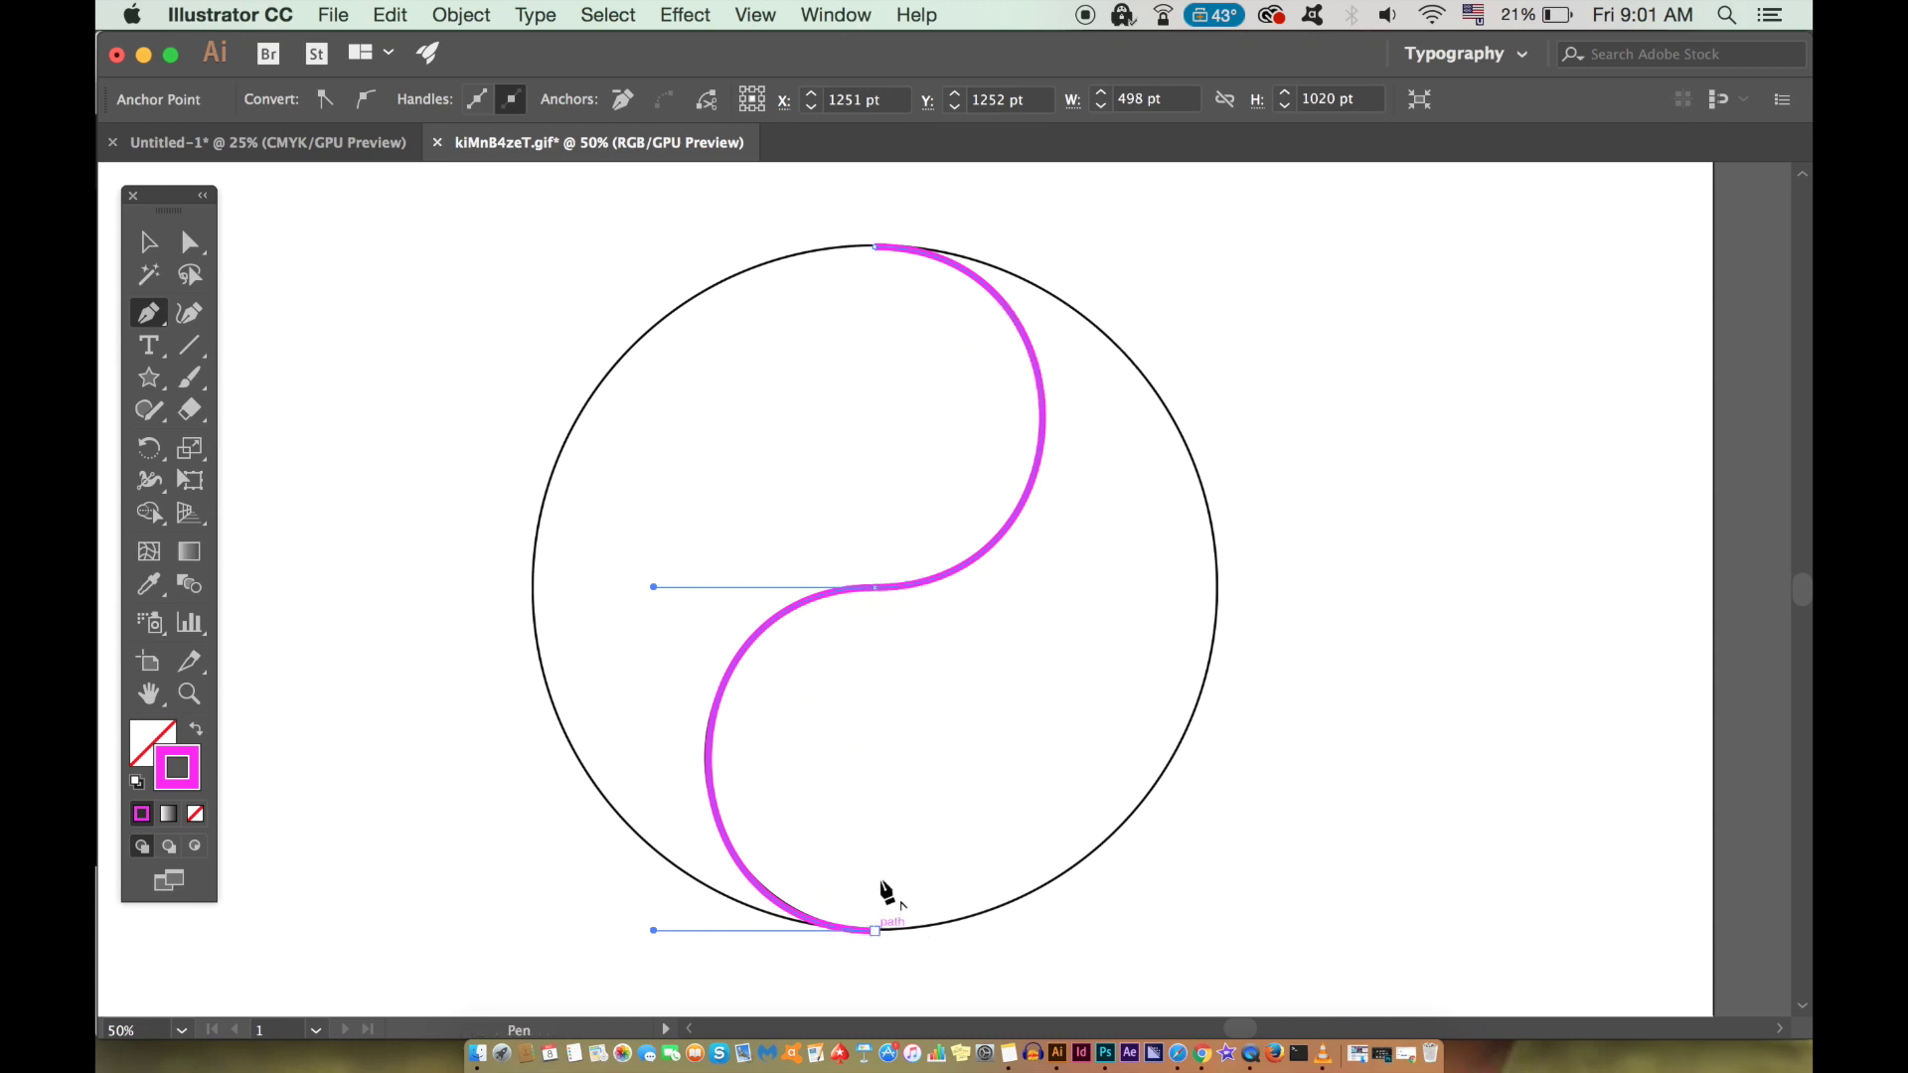
pyautogui.click(875, 246)
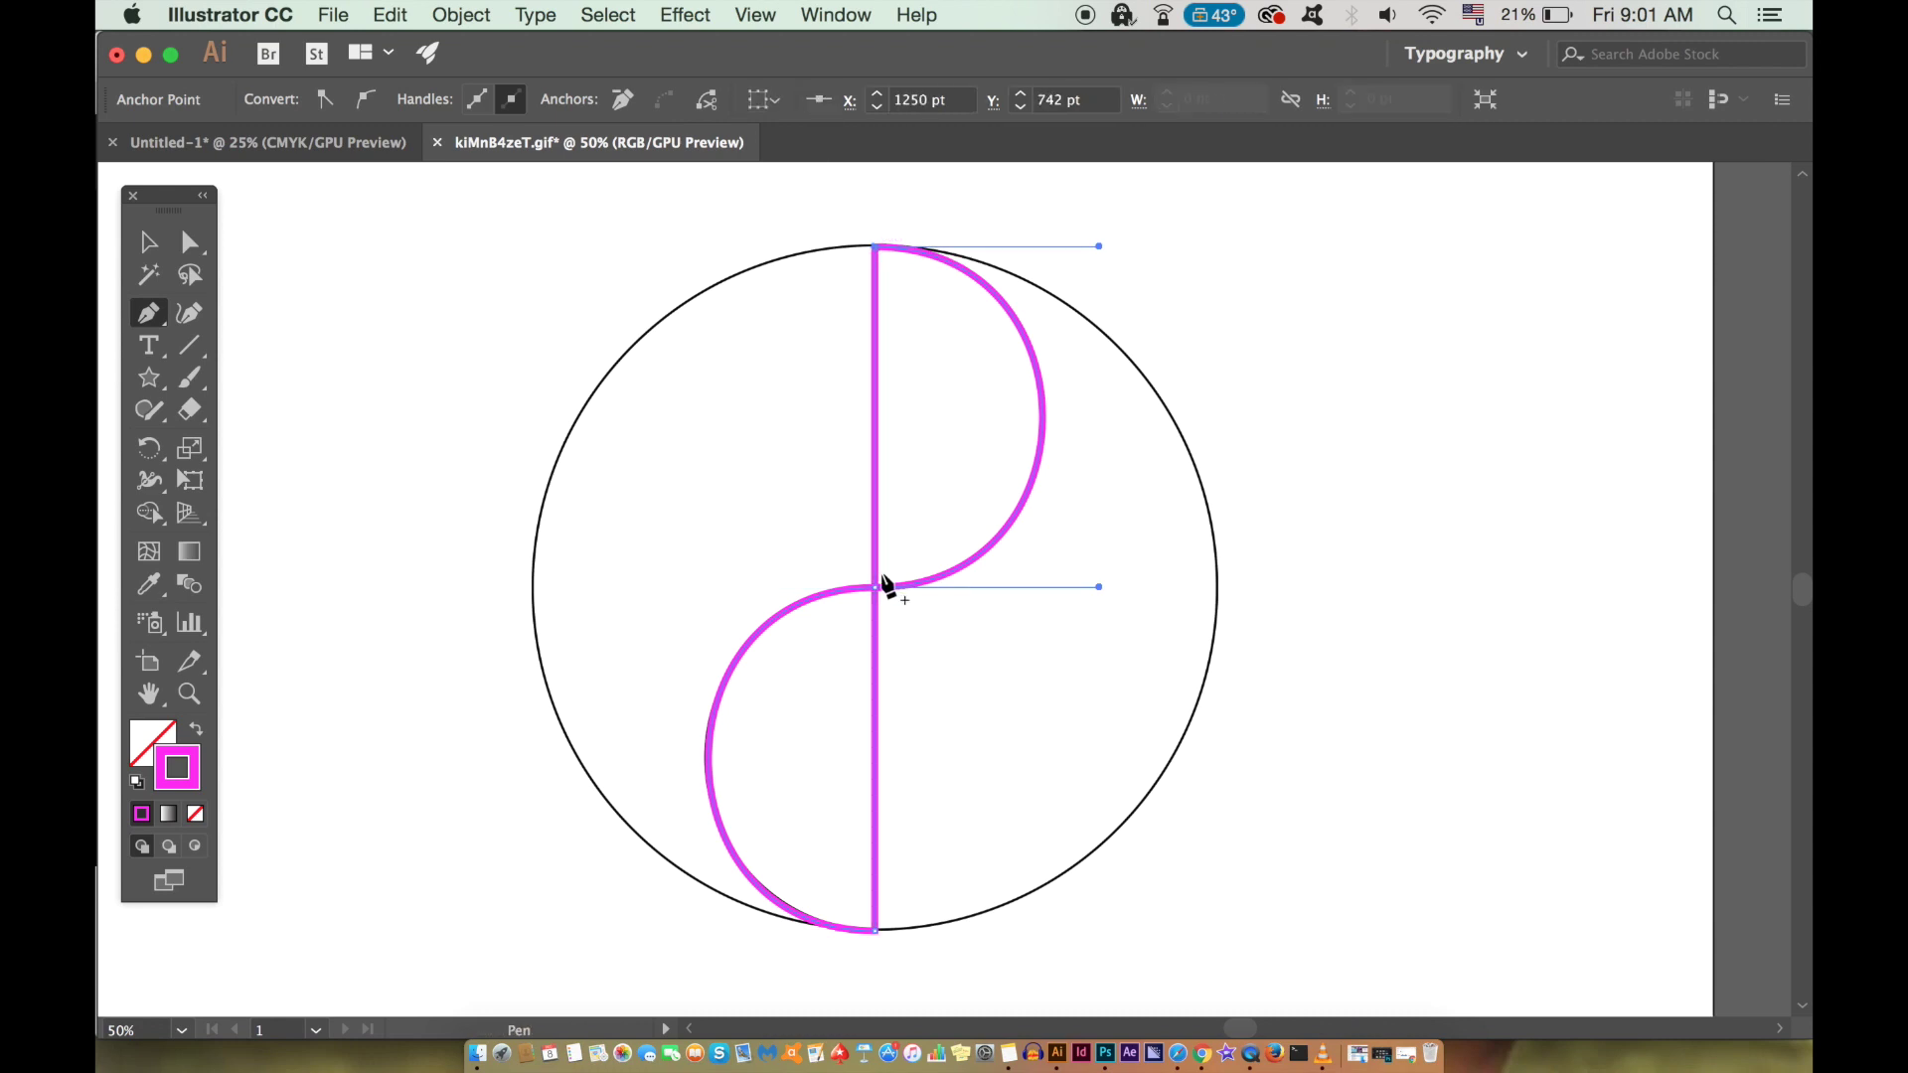
pyautogui.moveTo(876, 591); pyautogui.dragTo(537, 607)
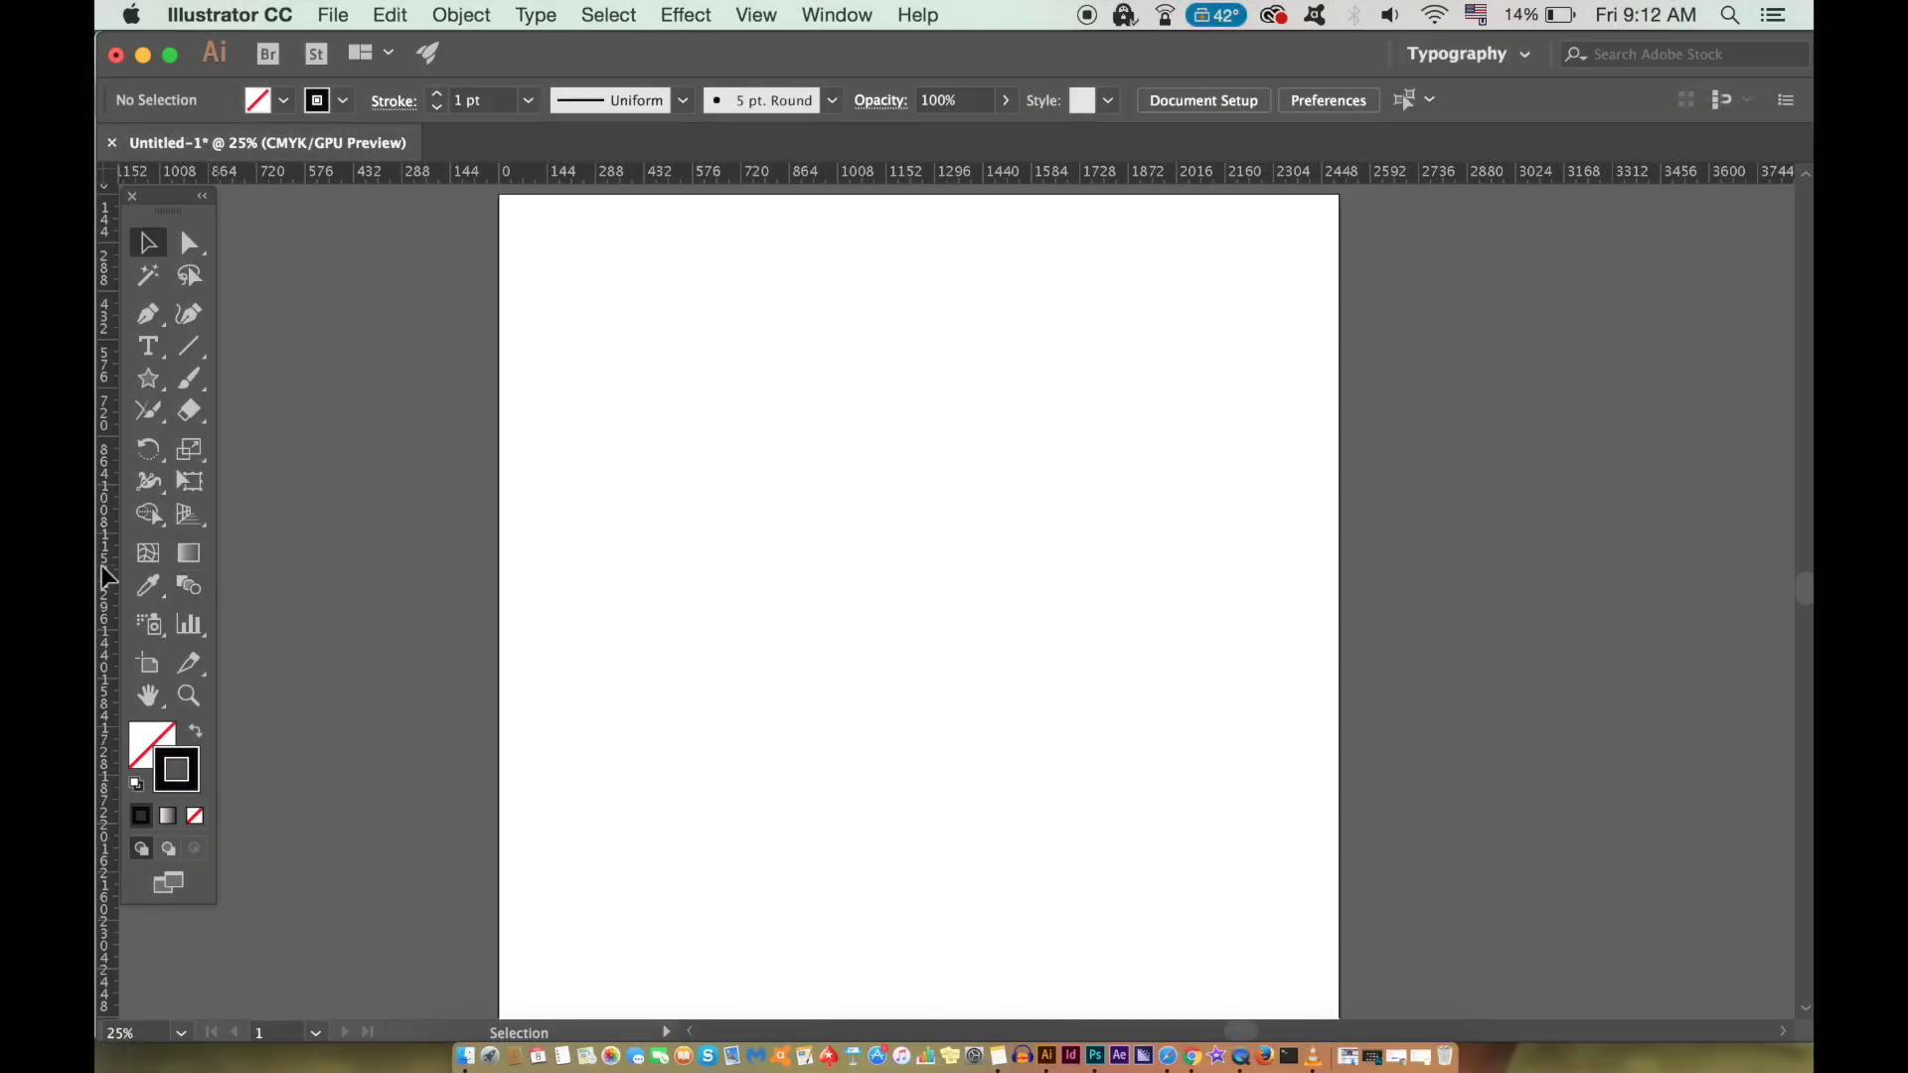
# Shift the vertical guide, then draw four crossing Paintbrush strokes outlining a diamond
pyautogui.moveTo(785, 586); pyautogui.dragTo(898, 581)
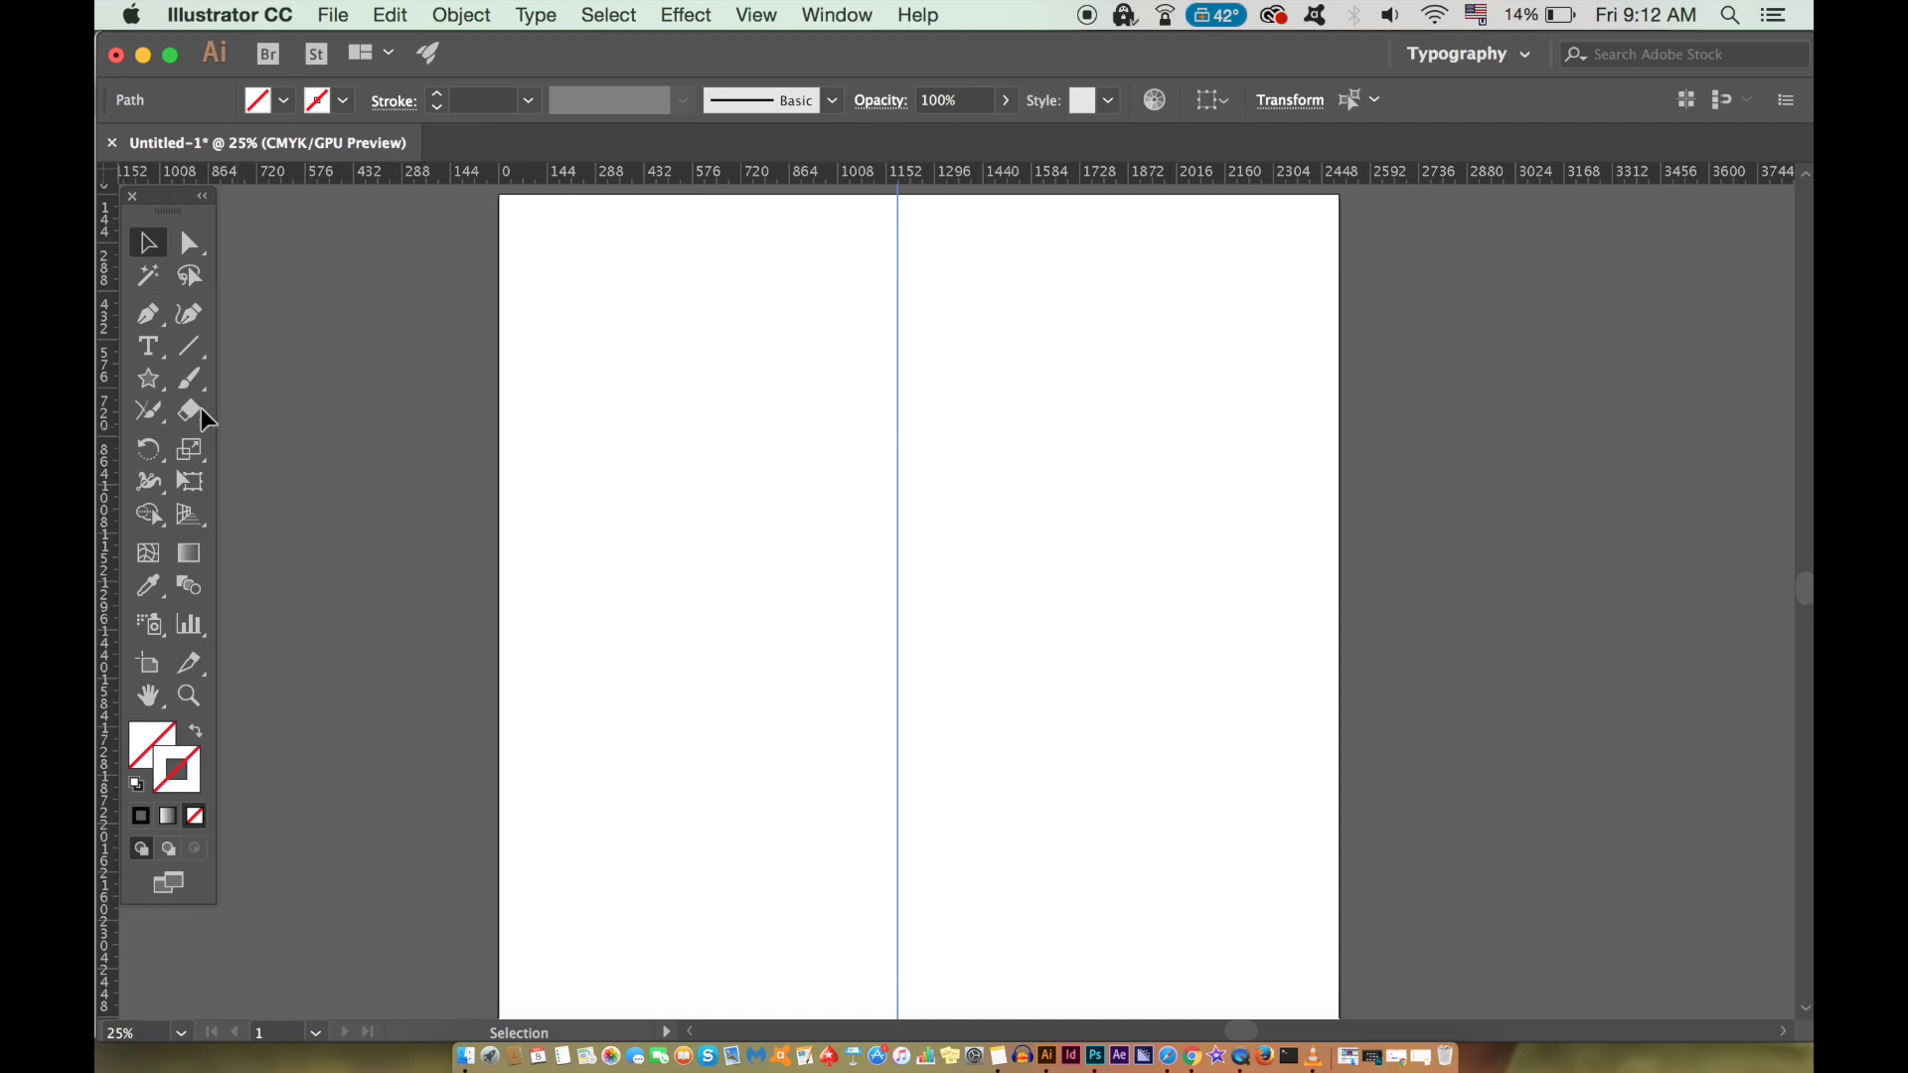
pyautogui.click(149, 411)
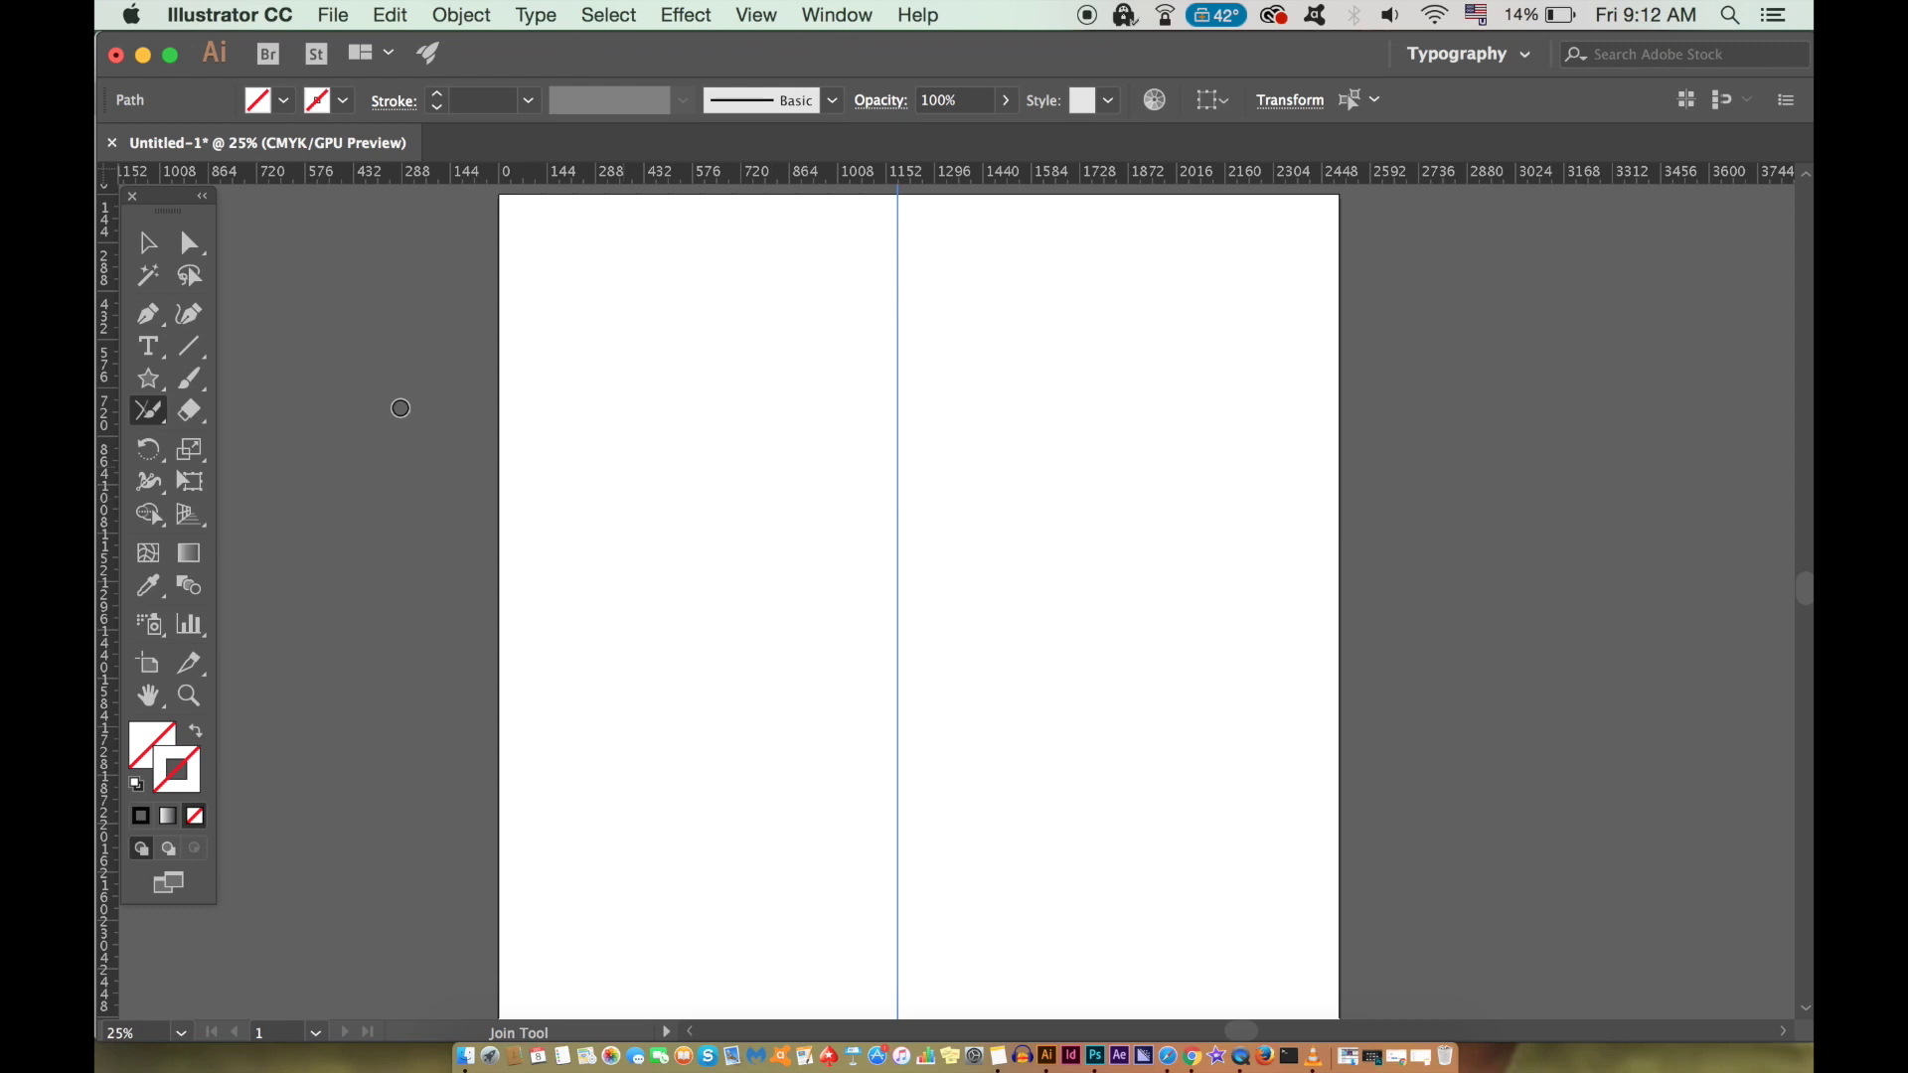
pyautogui.moveTo(196, 386); pyautogui.dragTo(298, 376)
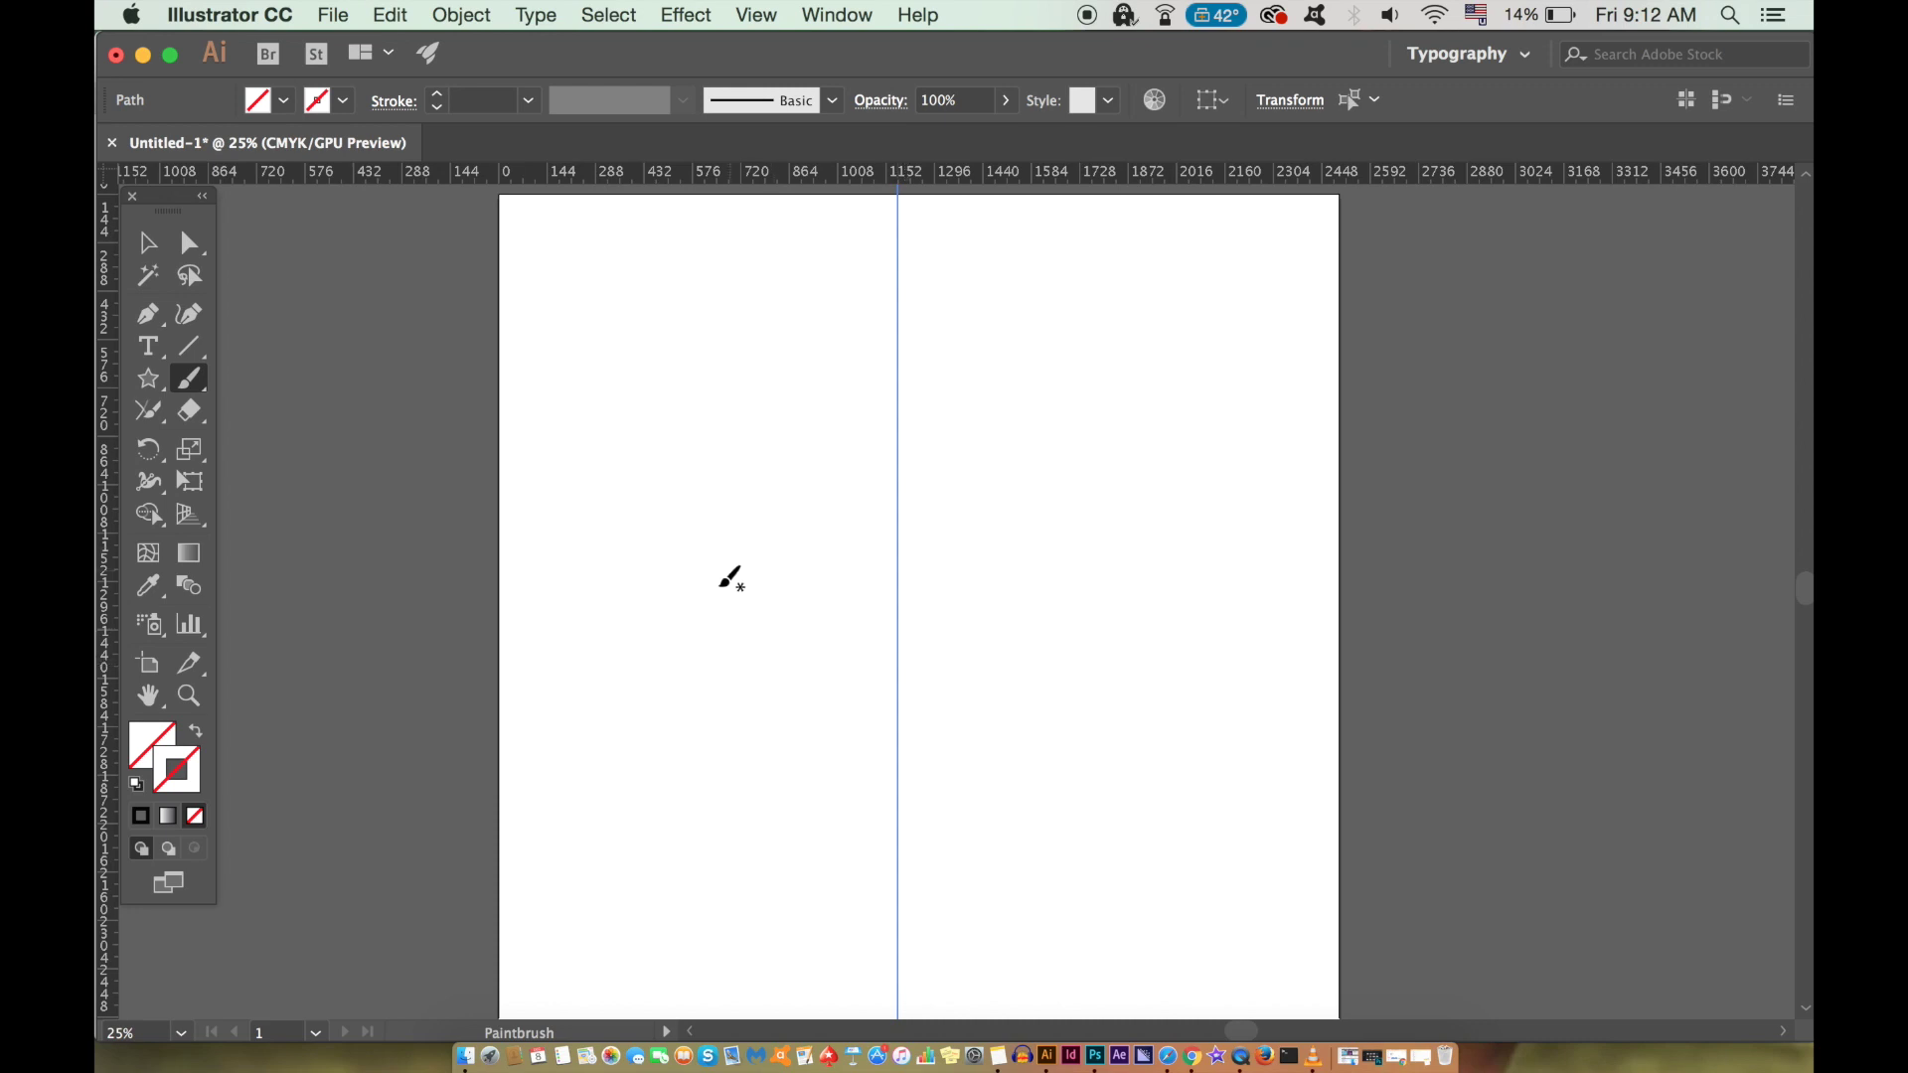
pyautogui.moveTo(676, 573)
pyautogui.mouseDown()
pyautogui.moveTo(979, 326)
pyautogui.moveTo(942, 306)
pyautogui.mouseUp()
pyautogui.moveTo(660, 557)
pyautogui.mouseDown()
pyautogui.moveTo(922, 771)
pyautogui.moveTo(949, 844)
pyautogui.moveTo(916, 775)
pyautogui.moveTo(1200, 490)
pyautogui.mouseUp()
pyautogui.moveTo(878, 333); pyautogui.dragTo(1205, 661)
# With the Join tool, scrub the diamond's left, top, right and bottom corners into clean joins
pyautogui.press('v')
pyautogui.click(605, 264)
pyautogui.moveTo(149, 410); pyautogui.dragTo(317, 545)
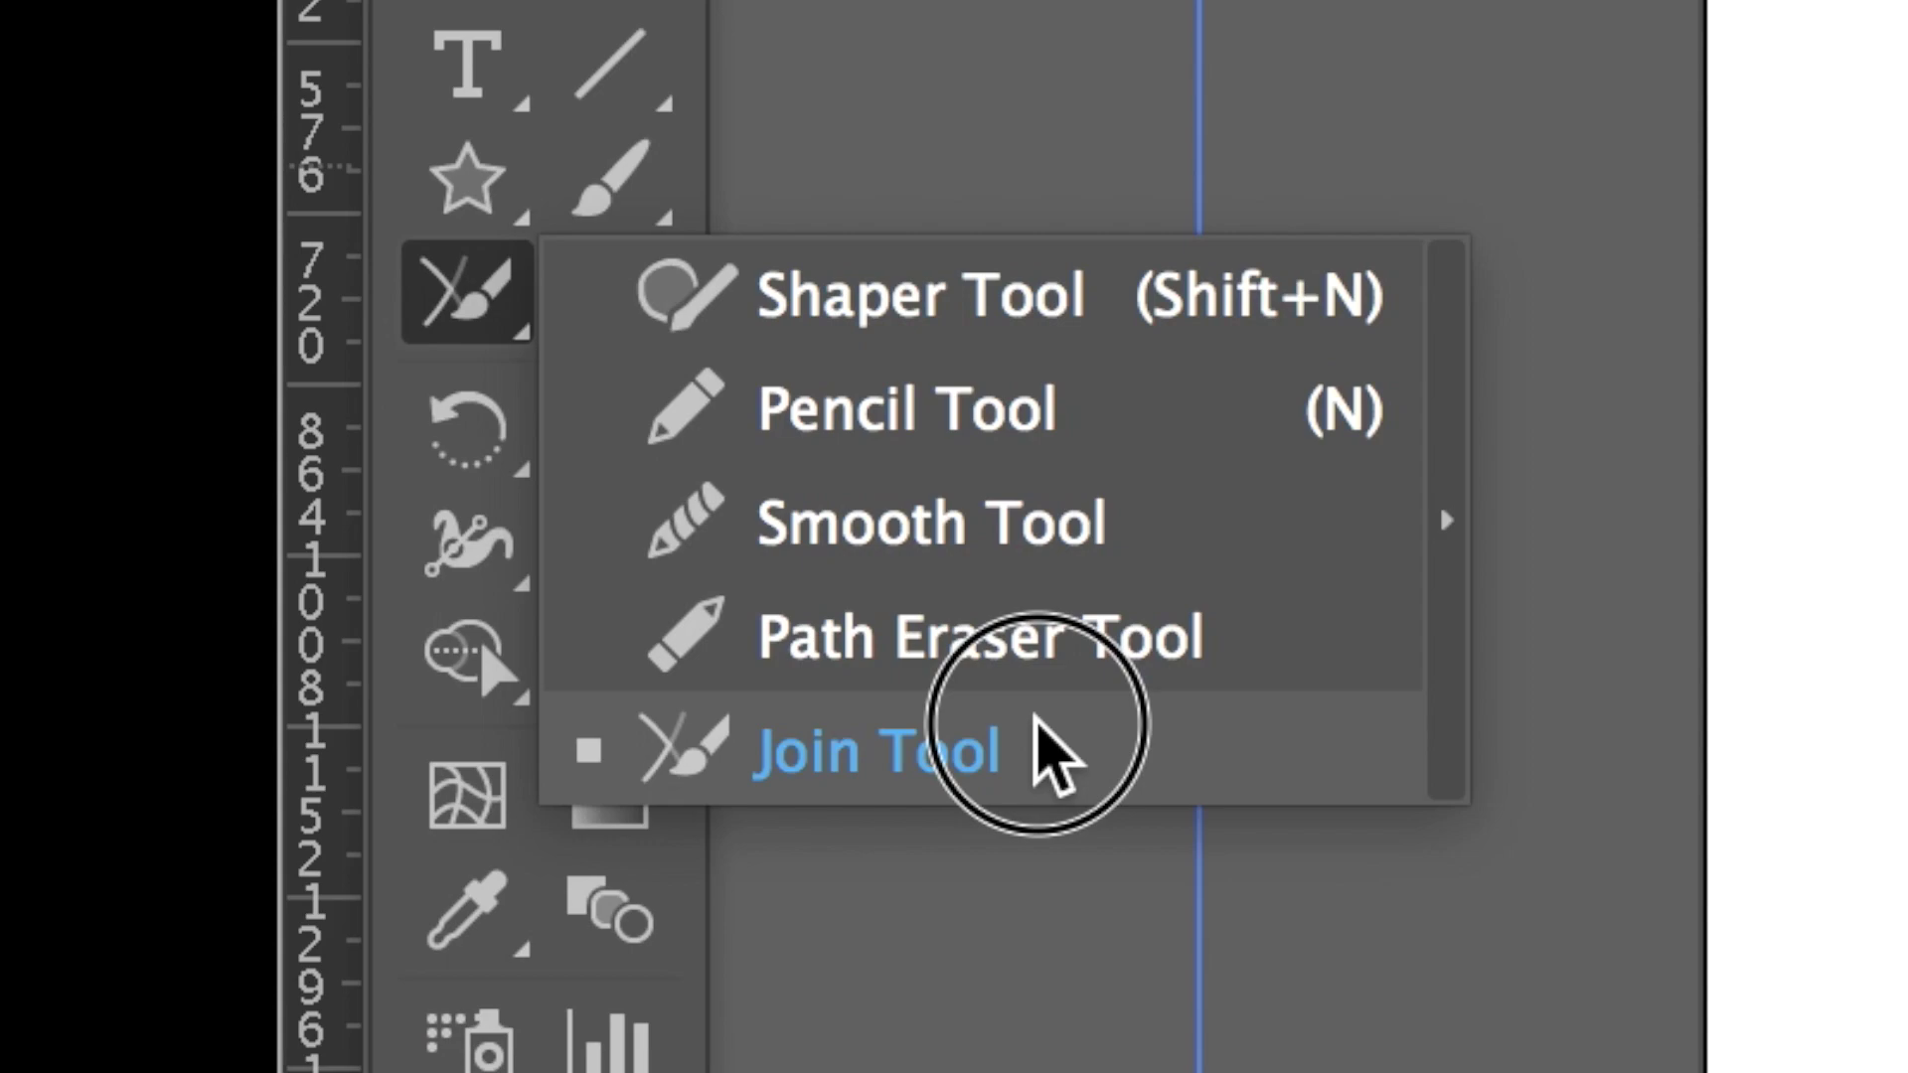
pyautogui.moveTo(1037, 718); pyautogui.dragTo(1038, 721)
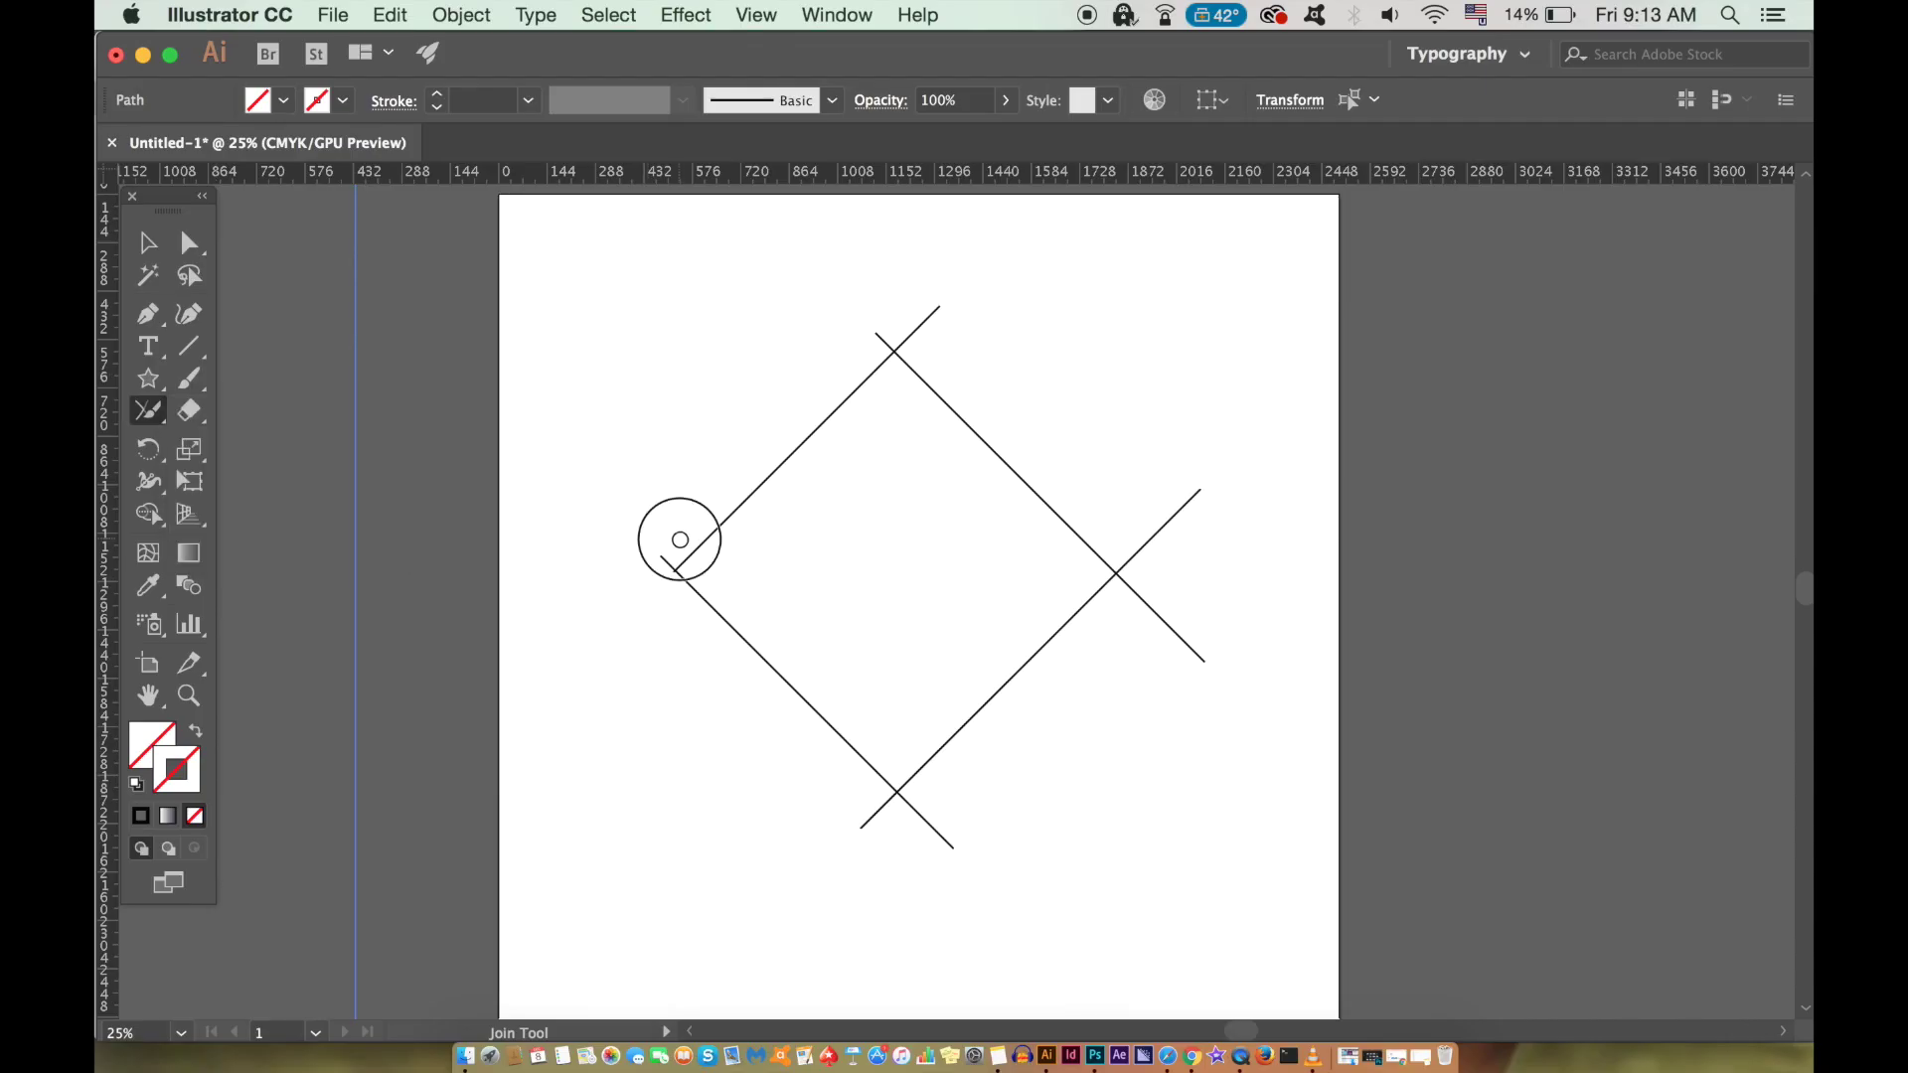
pyautogui.click(679, 540)
pyautogui.moveTo(688, 549); pyautogui.dragTo(672, 574)
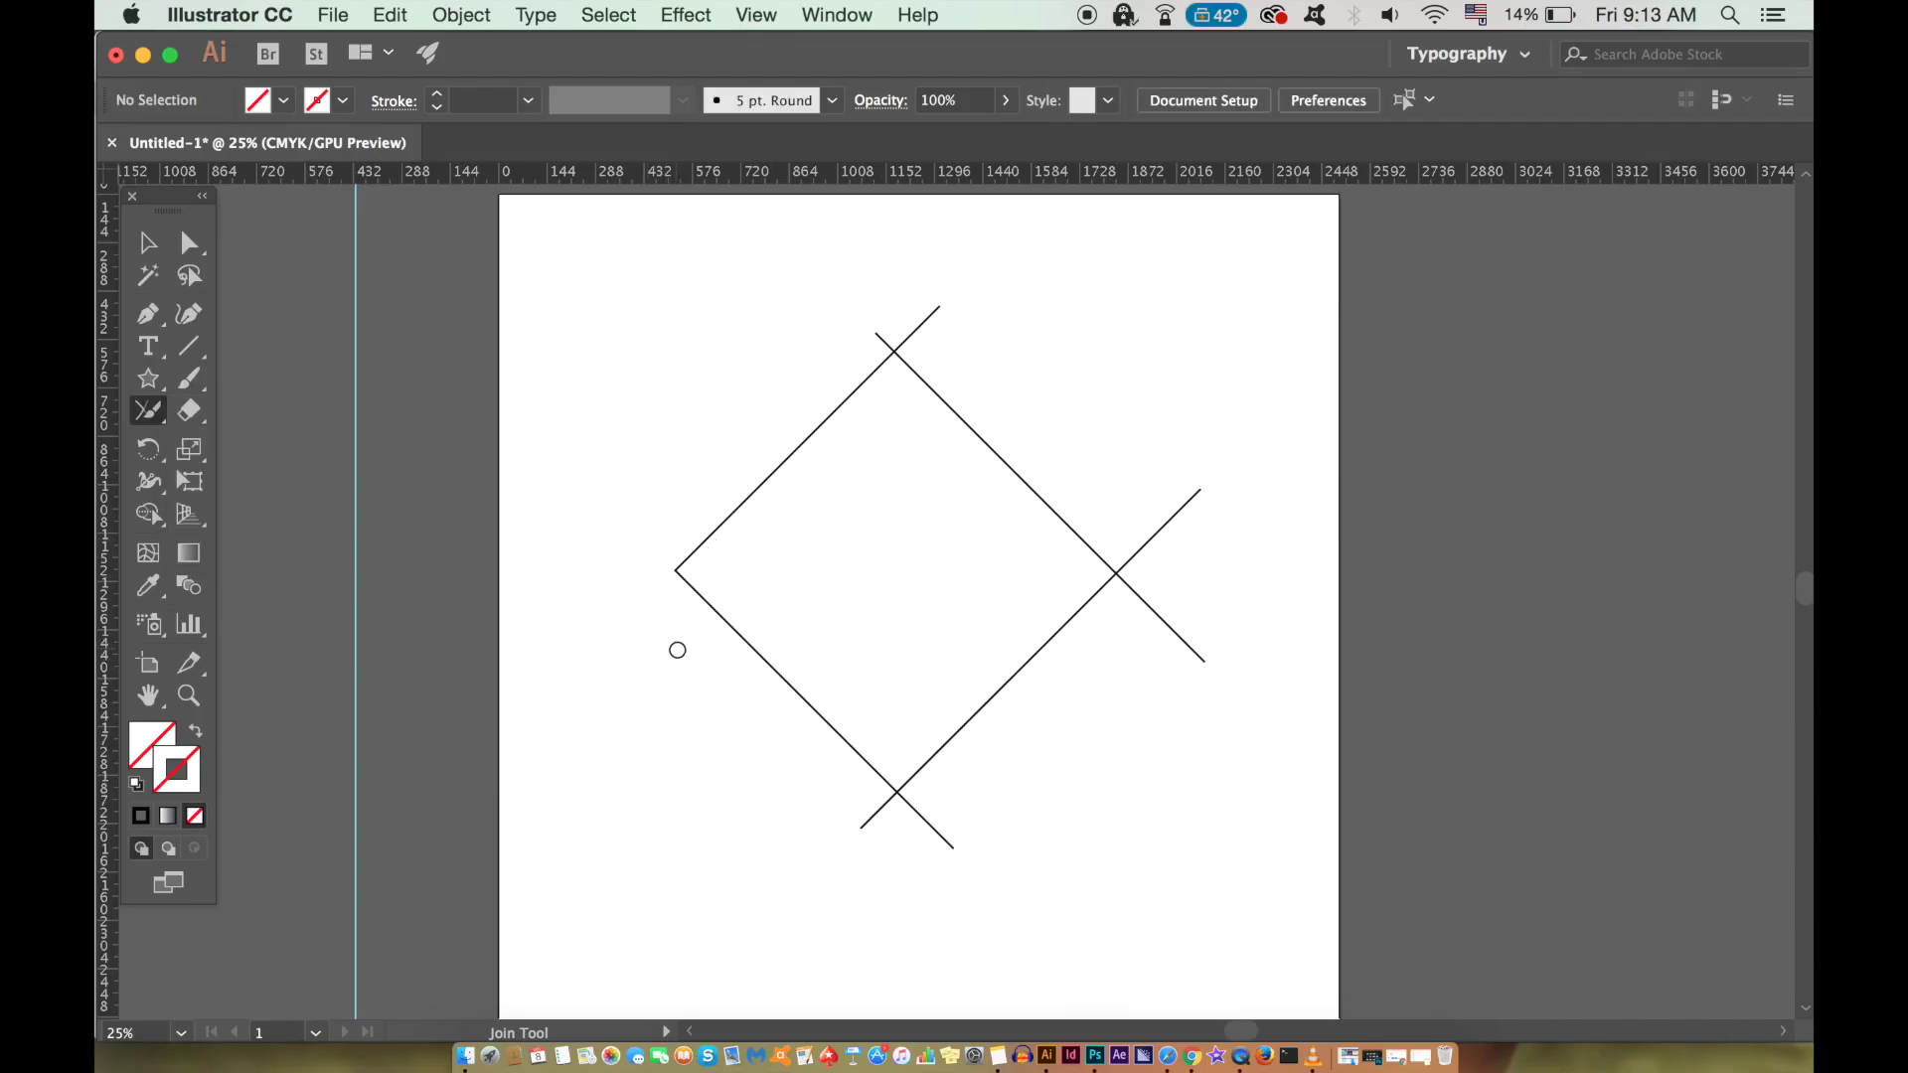
pyautogui.moveTo(863, 346); pyautogui.dragTo(912, 341)
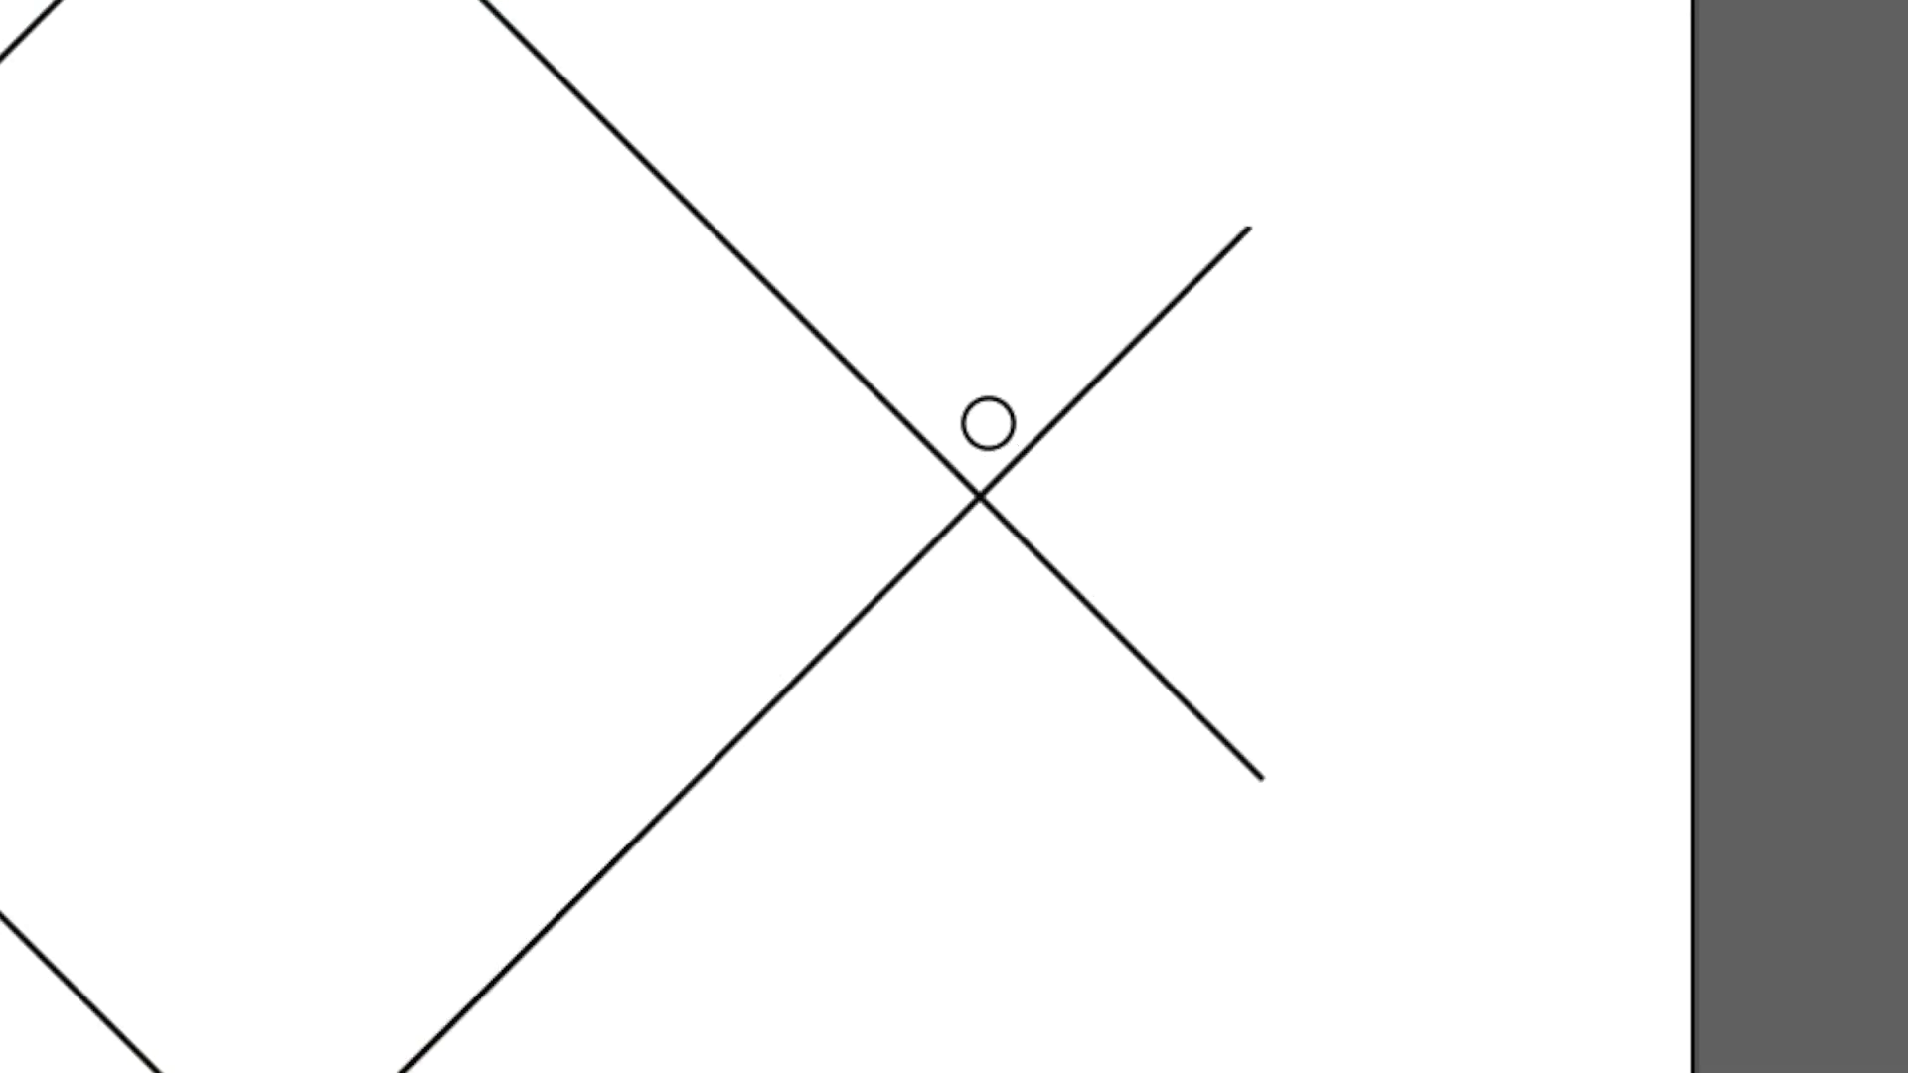
pyautogui.moveTo(1119, 550); pyautogui.dragTo(1134, 646)
pyautogui.moveTo(863, 795); pyautogui.dragTo(967, 806)
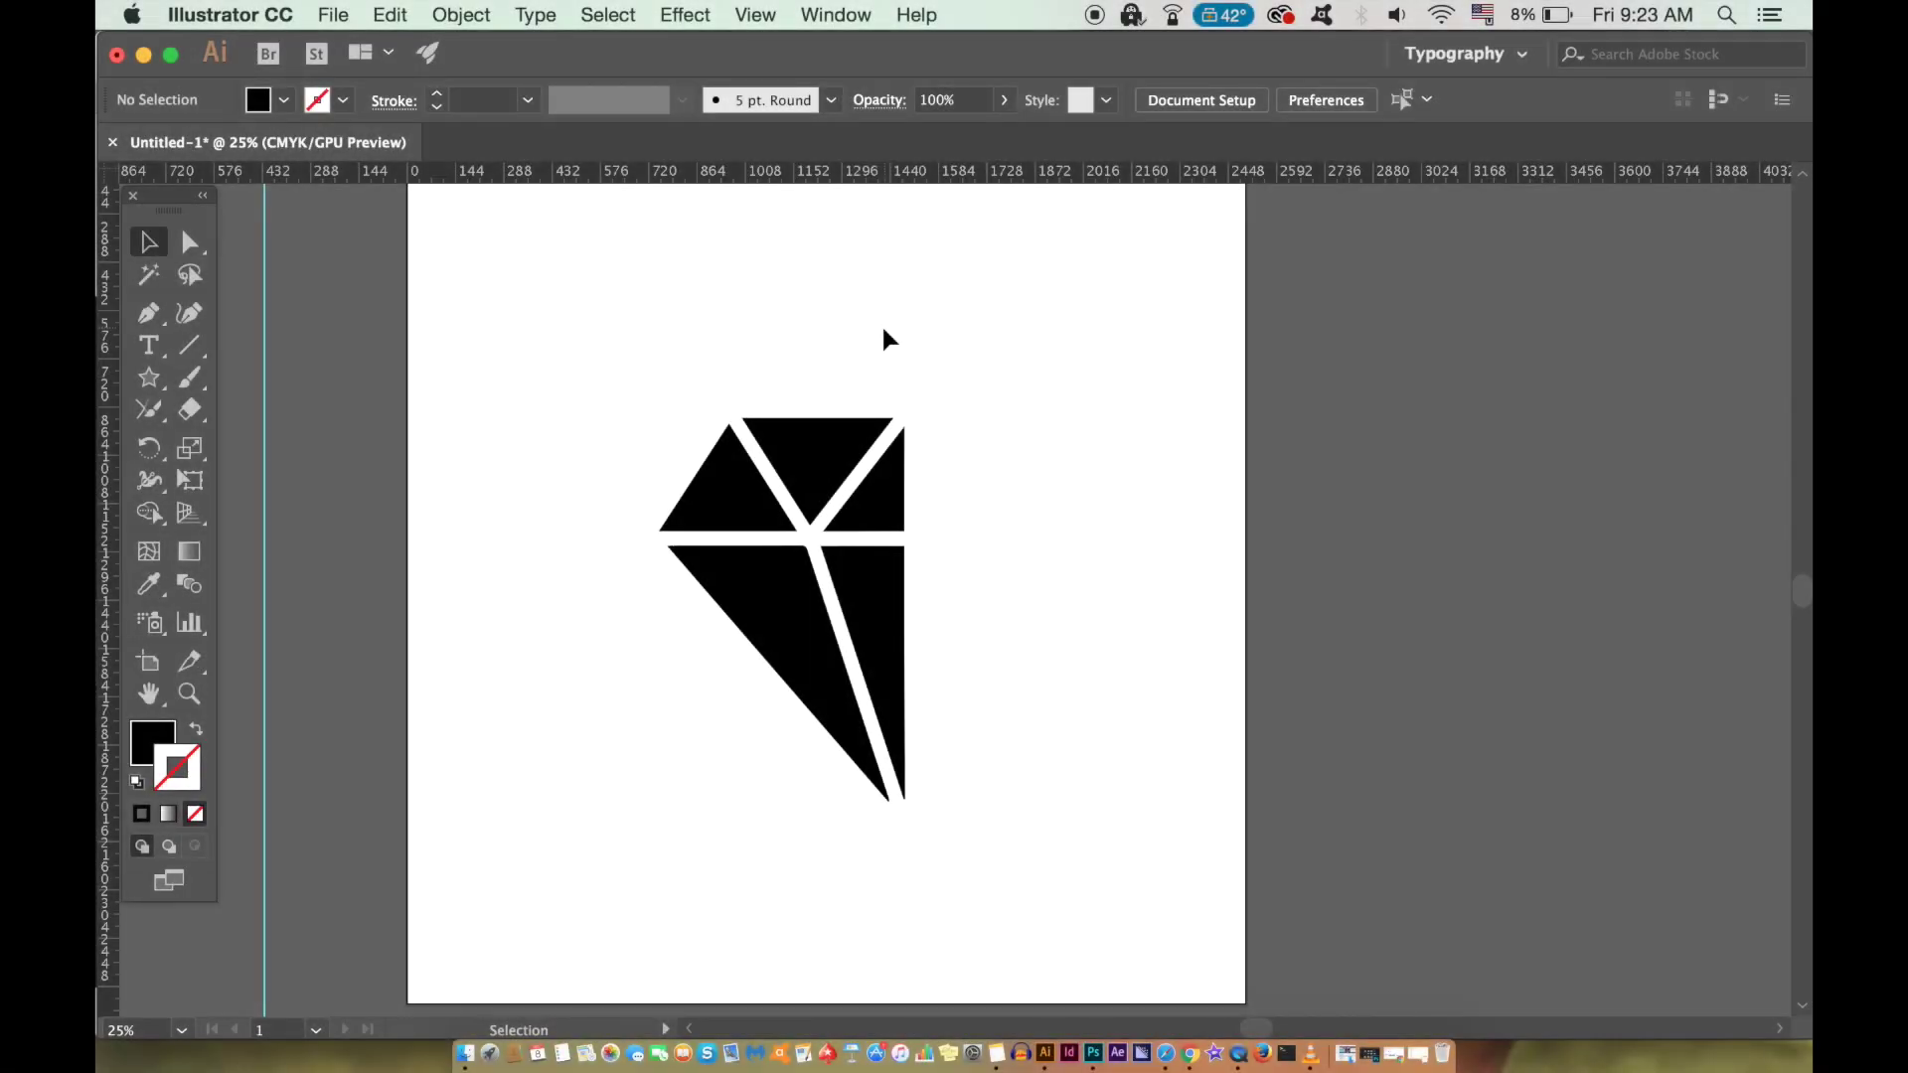
# Group the half-diamond's pieces with Cmd+G and align the vertical guide to its right edge
pyautogui.moveTo(682, 330); pyautogui.dragTo(1014, 745)
pyautogui.press('super+g')
pyautogui.moveTo(264, 600); pyautogui.dragTo(902, 670)
pyautogui.moveTo(682, 328); pyautogui.dragTo(1009, 740)
pyautogui.press('super+g')
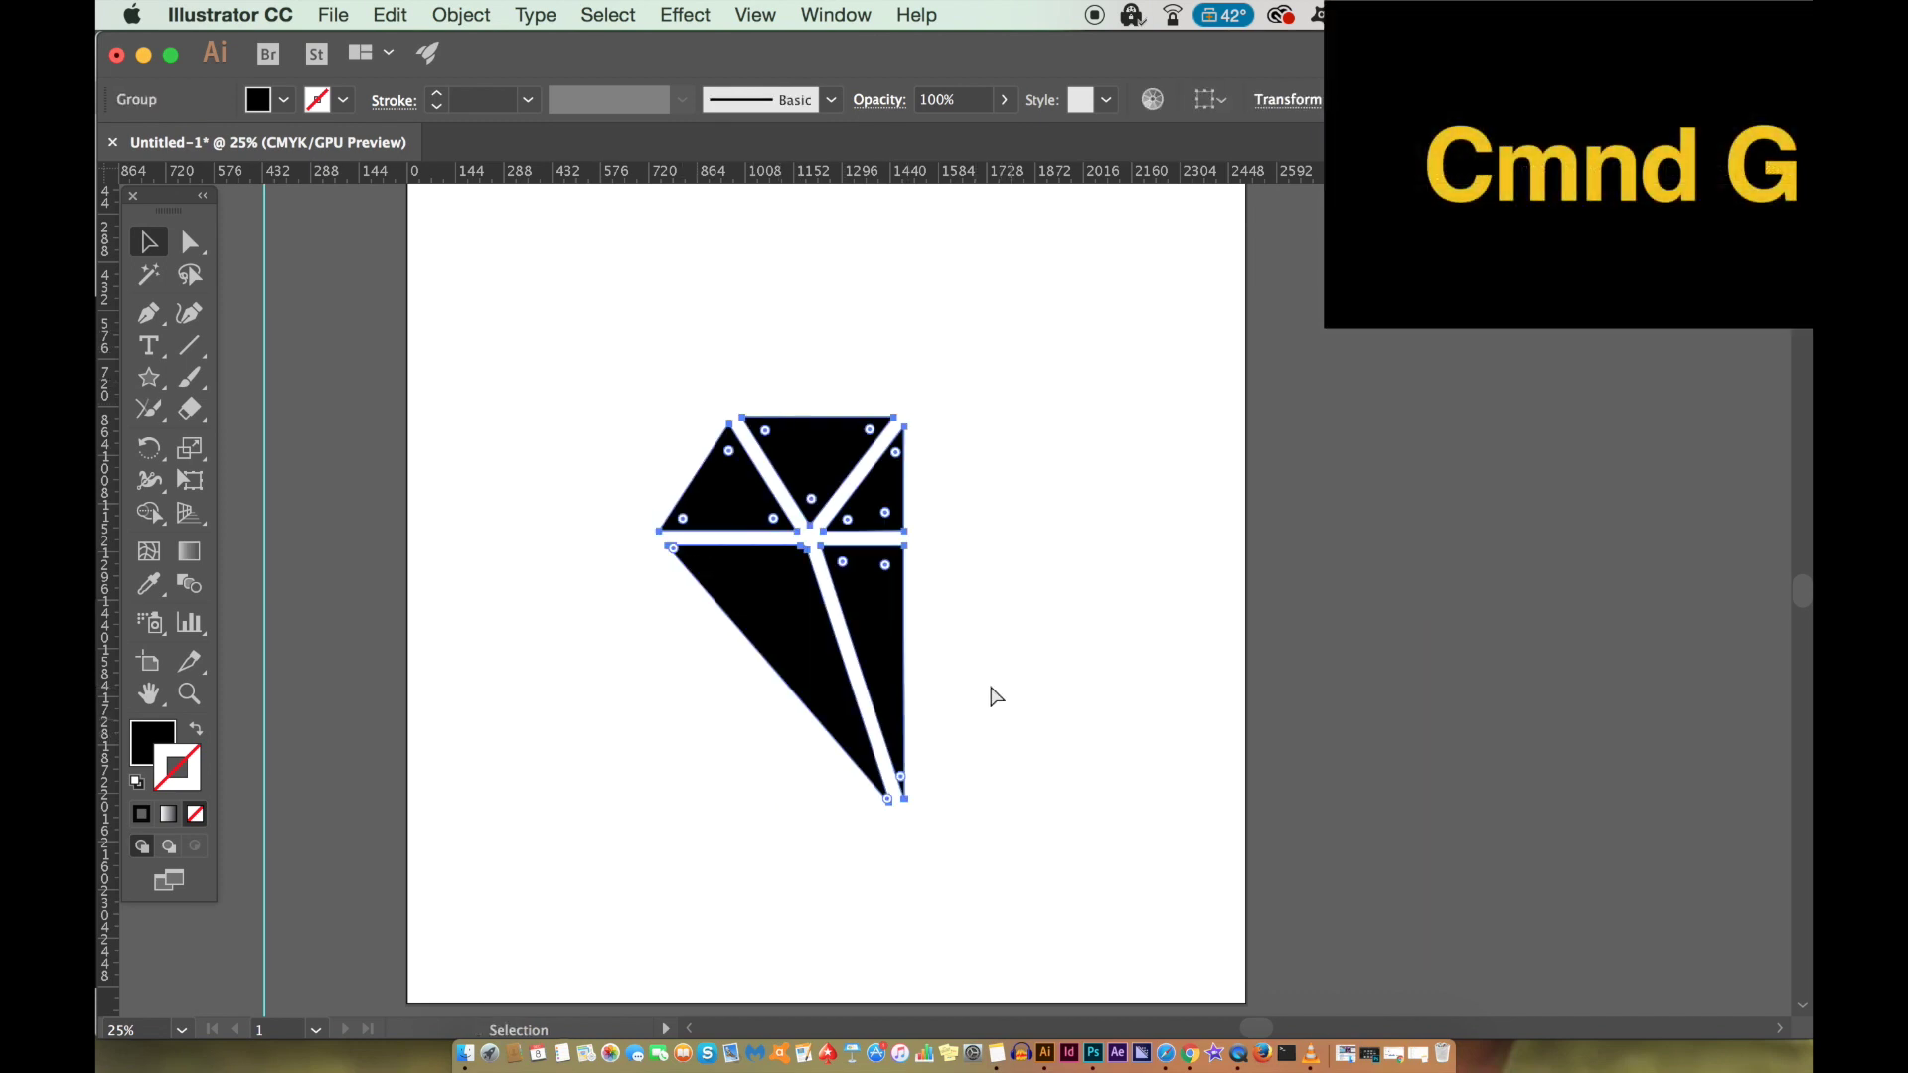
pyautogui.moveTo(268, 603); pyautogui.dragTo(904, 677)
# Open Object > Transform > Reflect for the half-diamond group
pyautogui.click(868, 590)
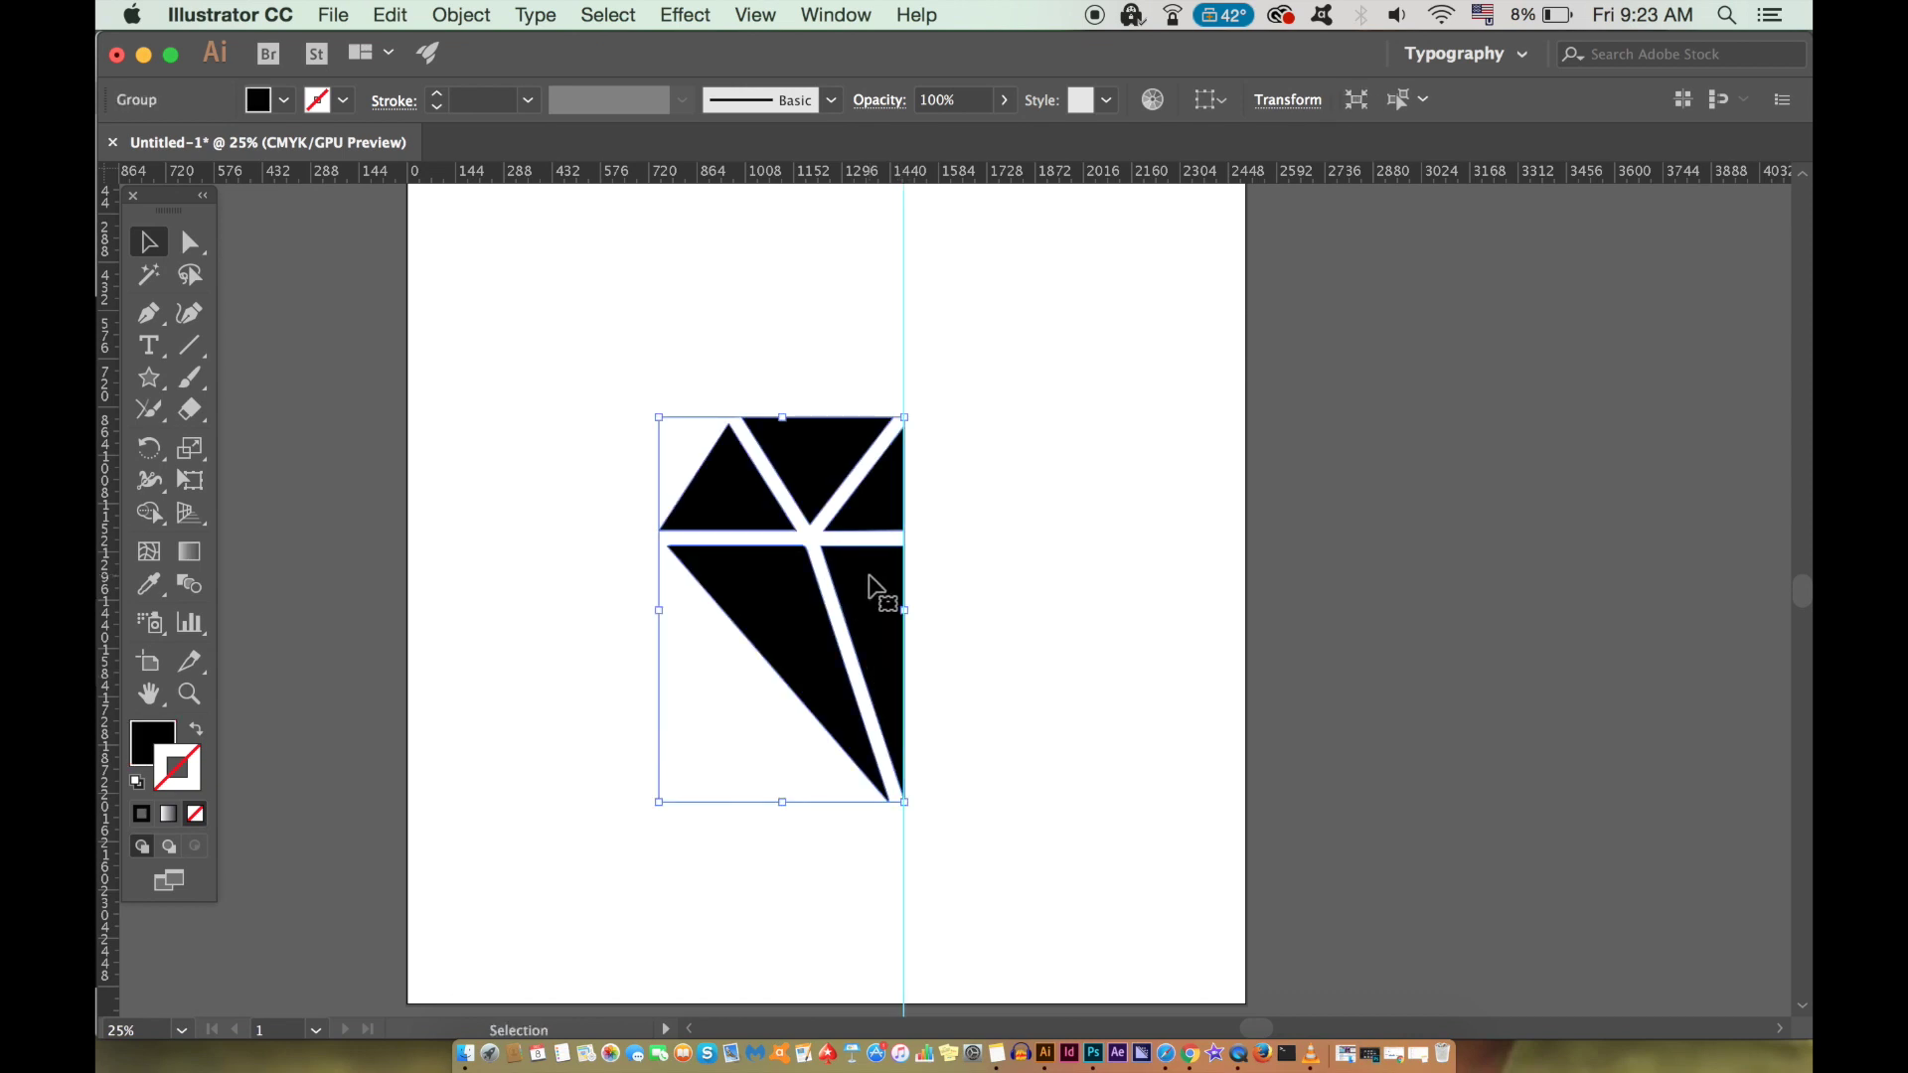
pyautogui.click(668, 12)
pyautogui.moveTo(462, 14)
pyautogui.moveTo(497, 49)
pyautogui.click(963, 150)
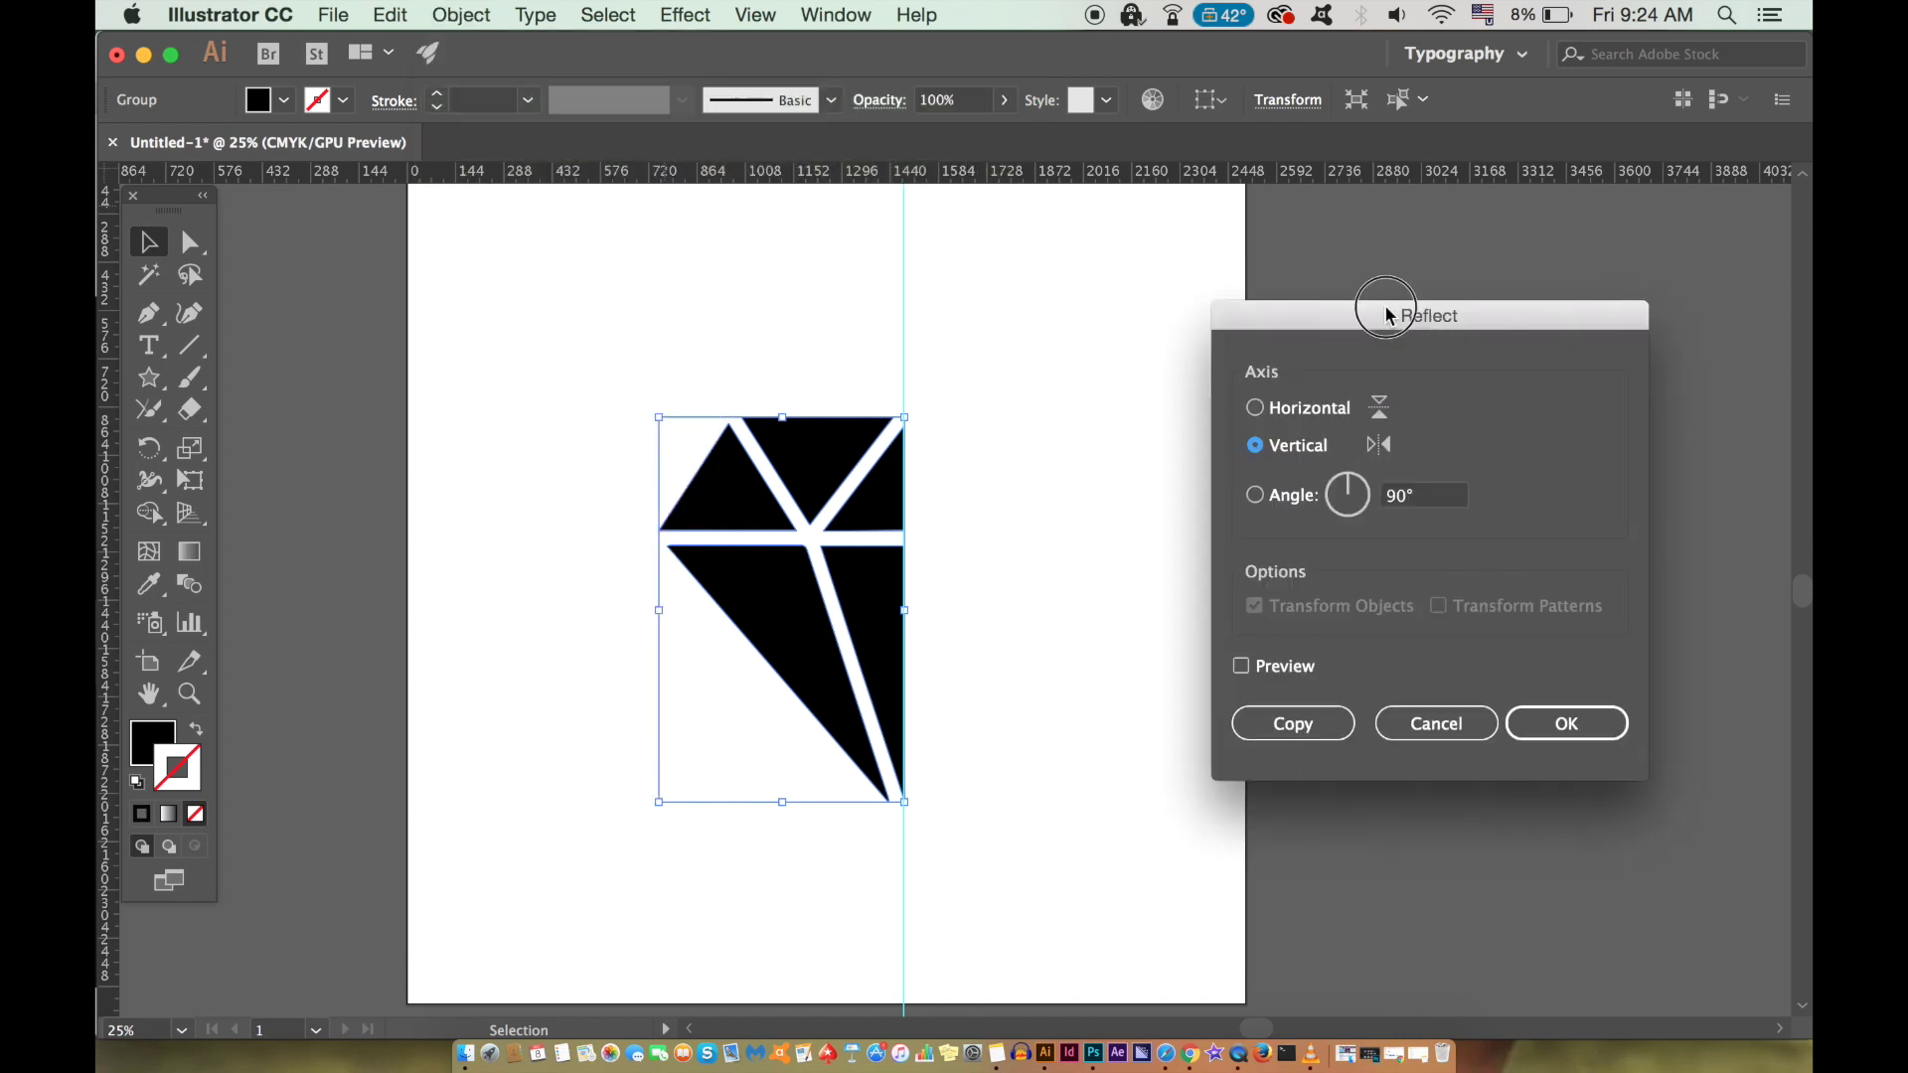